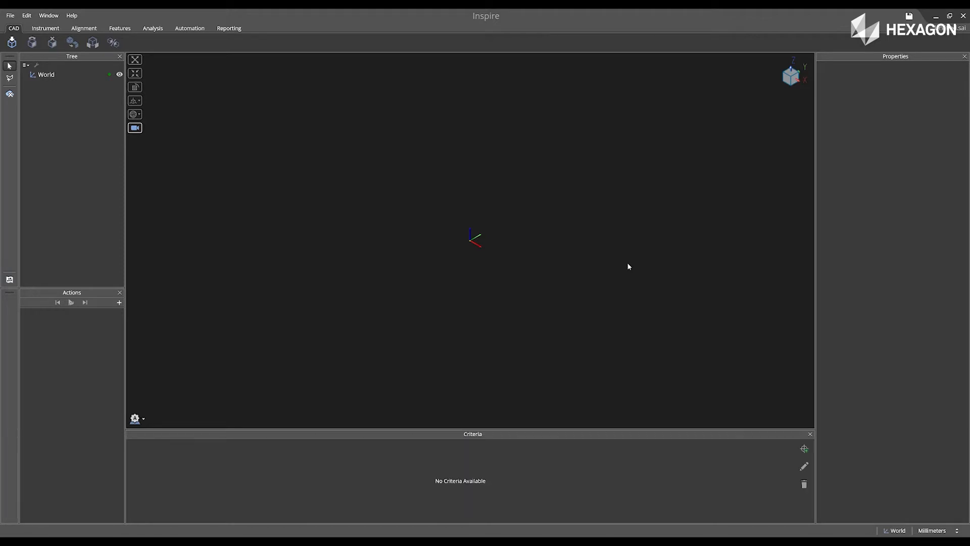
Step: Add a Hexagon Absolute Arm (7-axis) instrument to the project without connecting it
left_click(44, 28)
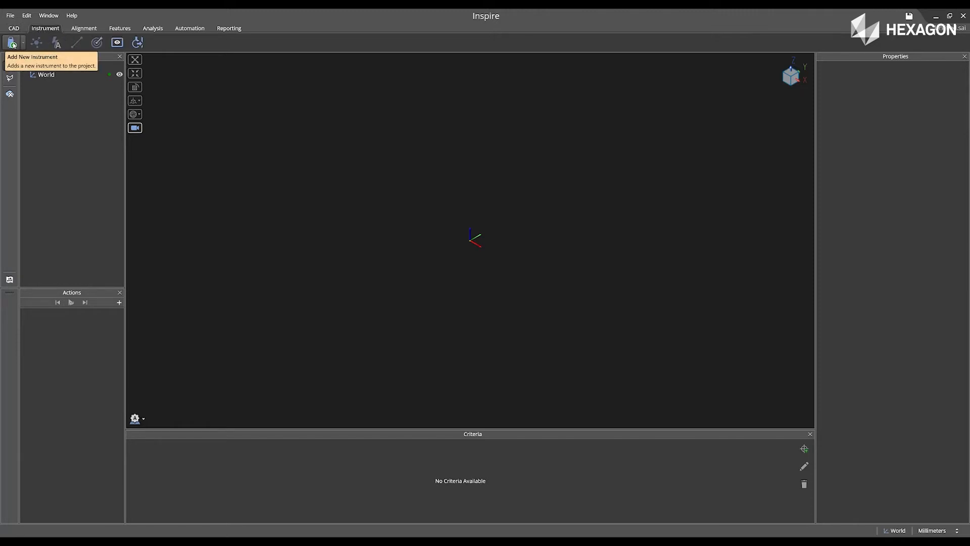
left_click(14, 43)
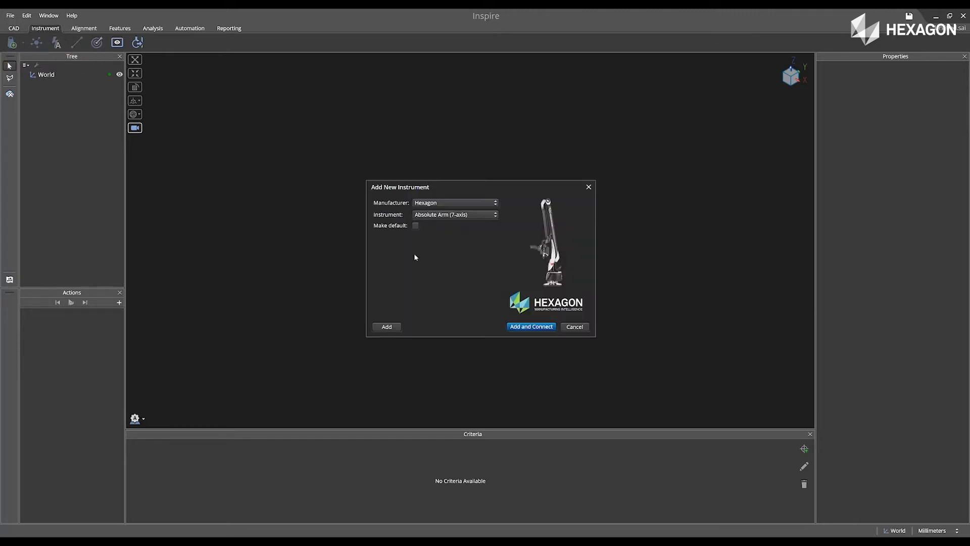
left_click(387, 327)
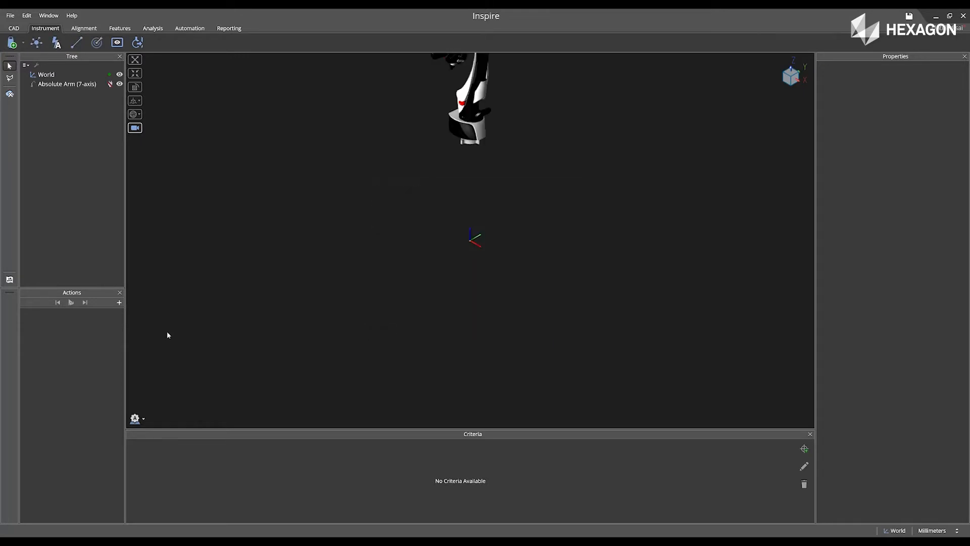
Step: Add a Connect (Disconnect) Instrument action for the Absolute Arm (7-axis) to the action sequence
left_click(119, 303)
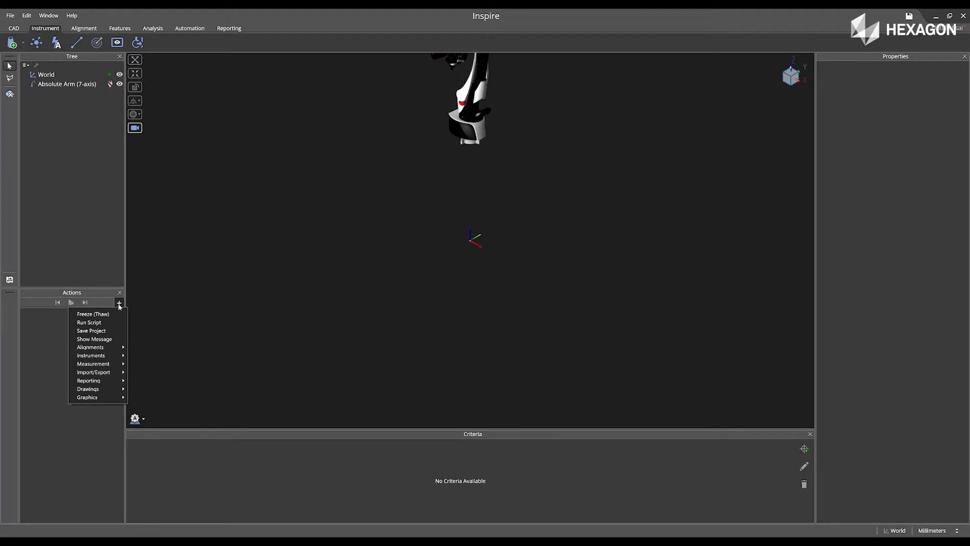
mouse_move(122, 359)
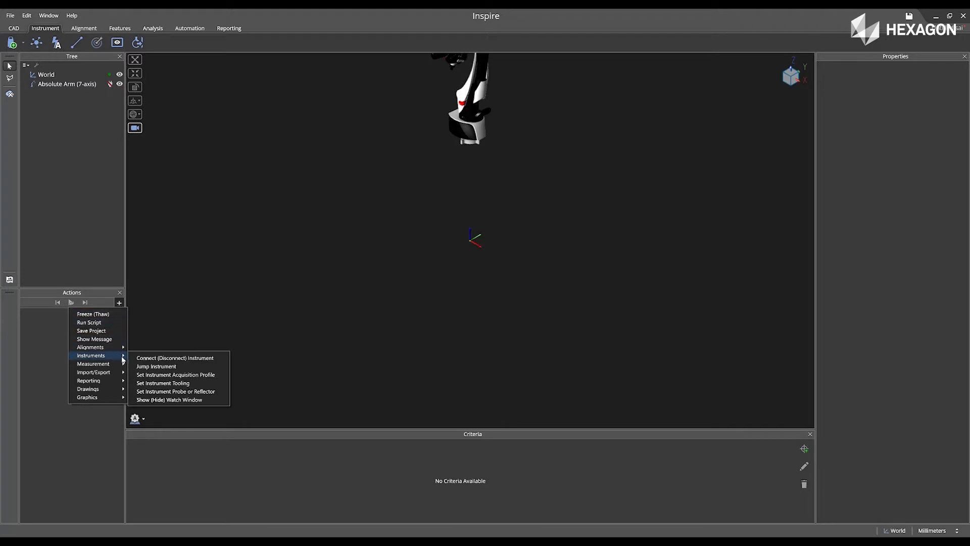
left_click(154, 359)
left_click(59, 85)
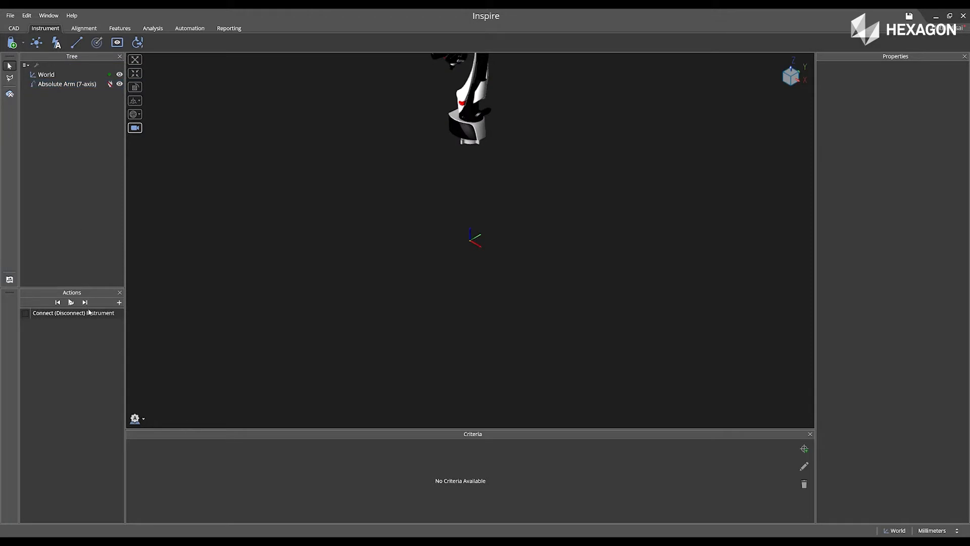
Step: Rename the Connect (Disconnect) Instrument action as "Connect Absolute Arm" in its properties
left_click(87, 315)
right_click(87, 315)
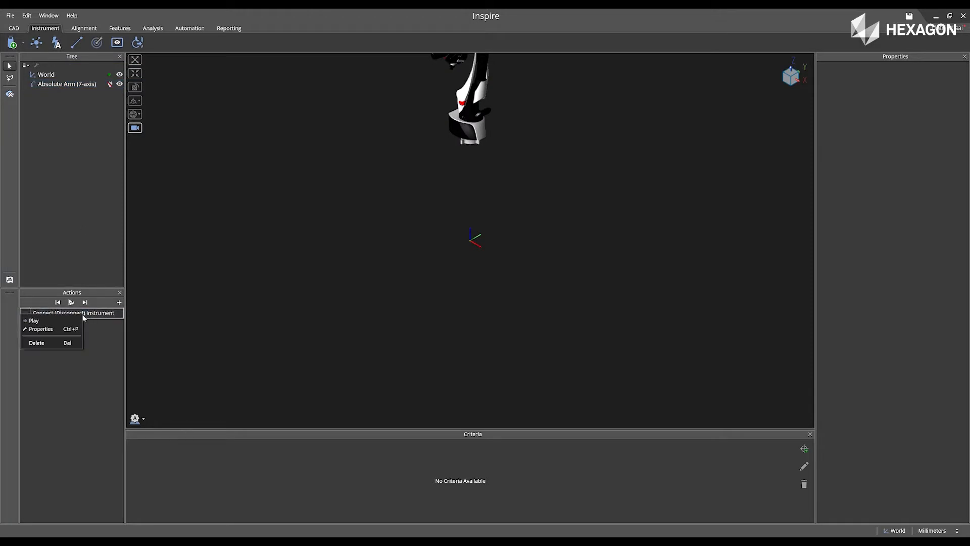
left_click(41, 329)
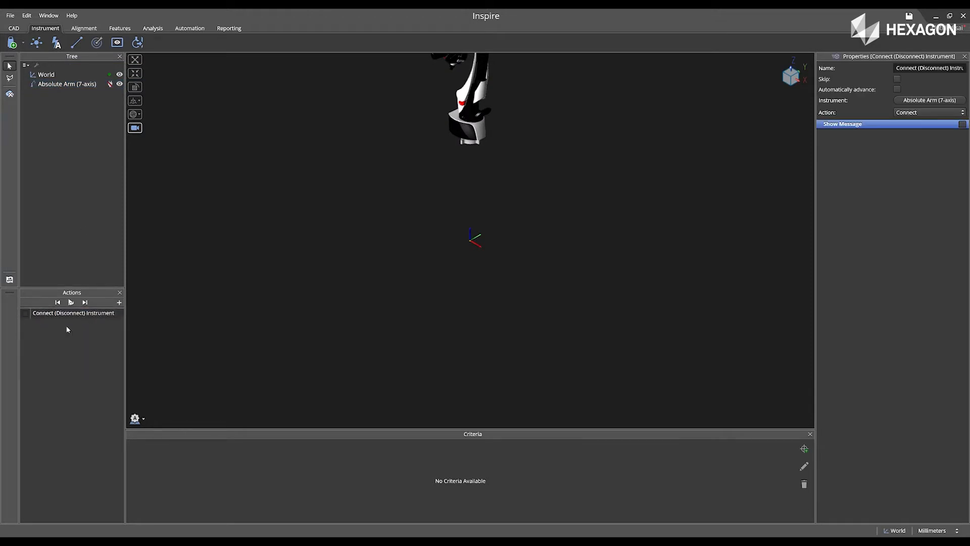
left_click(919, 69)
type("Connect Absolute Arm")
key("Return")
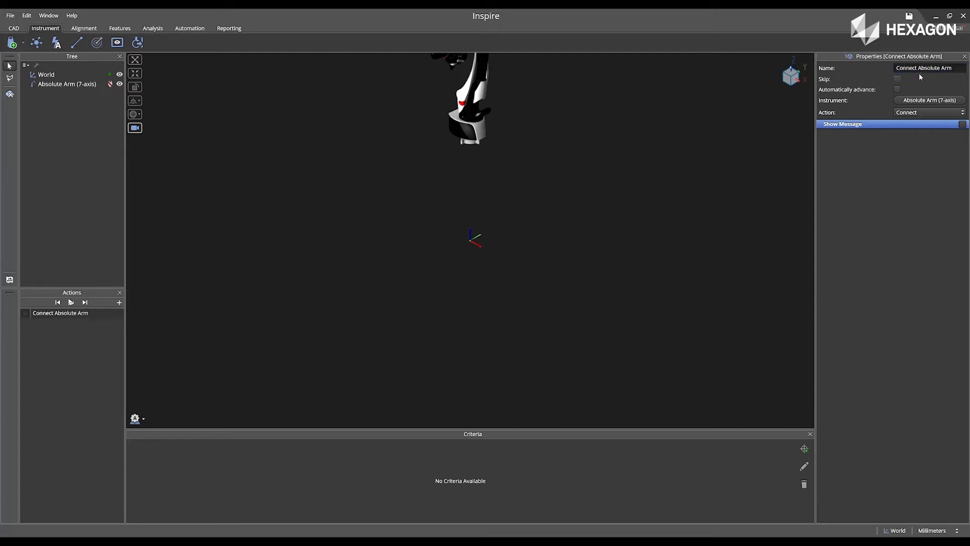
Step: Enable a message for the connect action reading "Wait until arm is connected", with a timeout of 3 seconds
left_click(963, 124)
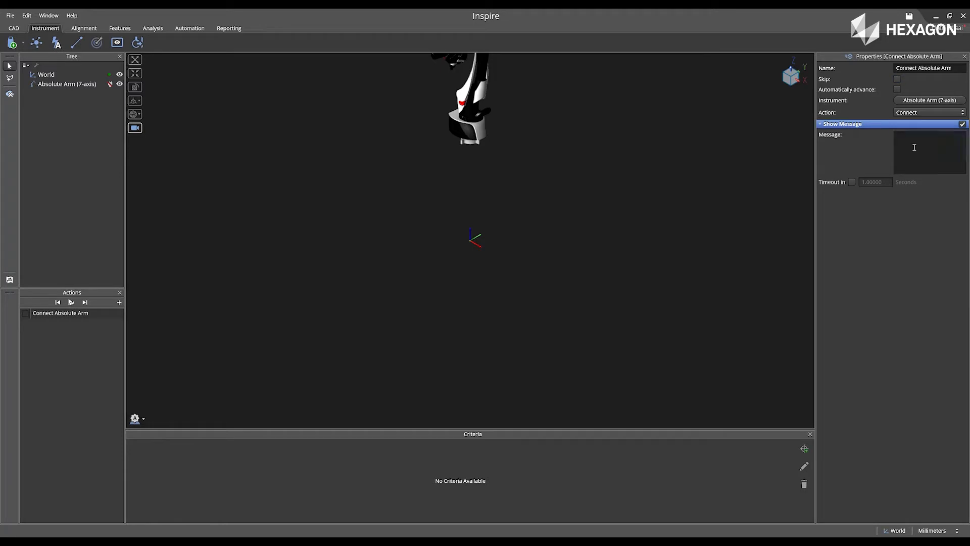
type("Wait until arm is connected")
left_click(852, 181)
left_click(879, 183)
type("3")
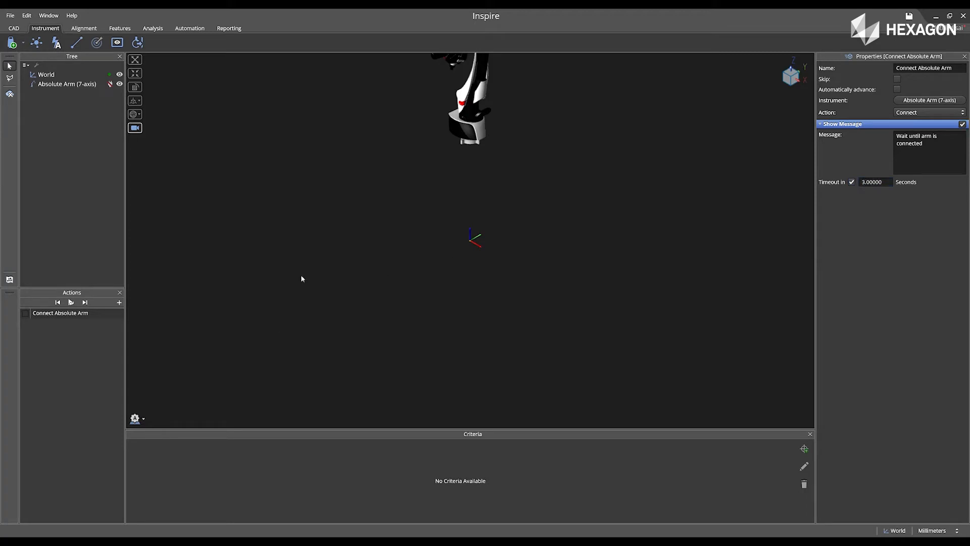
Step: Create a plane feature and name it "Top Plane"
left_click(125, 29)
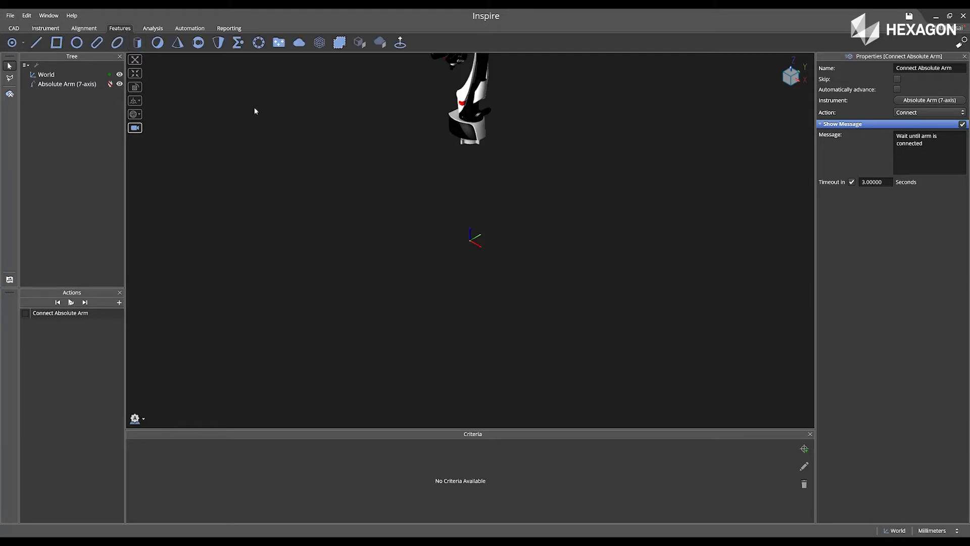
left_click(56, 44)
left_click(56, 95)
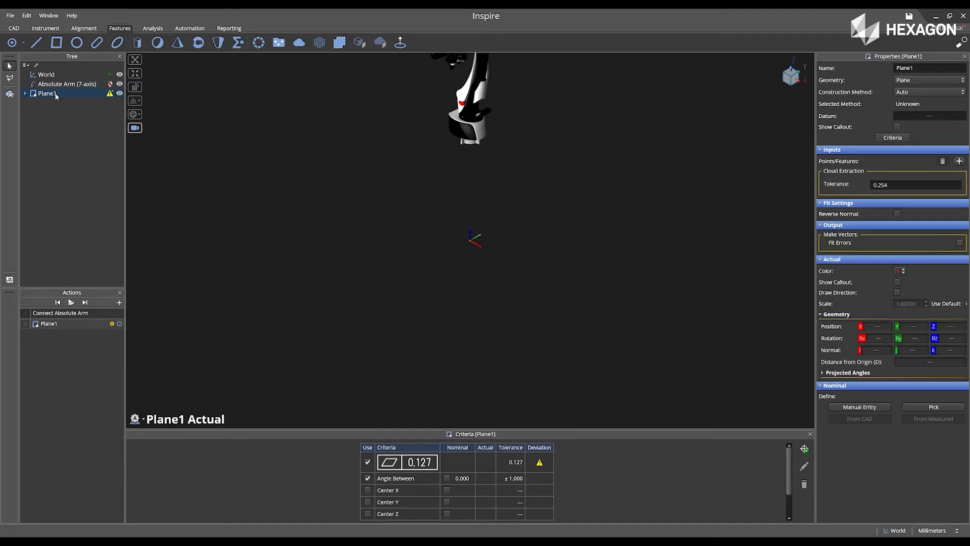
left_click(926, 69)
type("Top Plane")
key("Return")
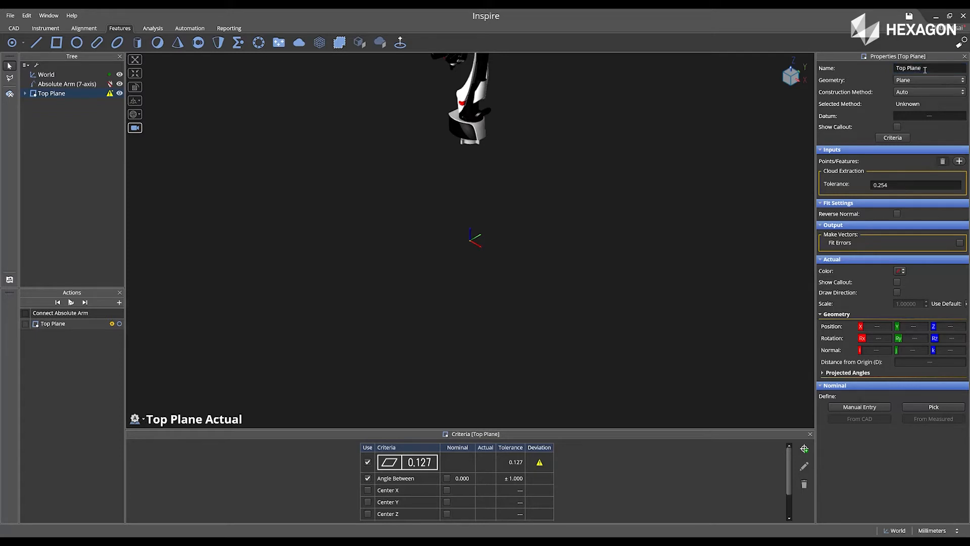
Step: Set Top Plane's construction method to Fit To Points with a desired point count of 6
left_click(923, 92)
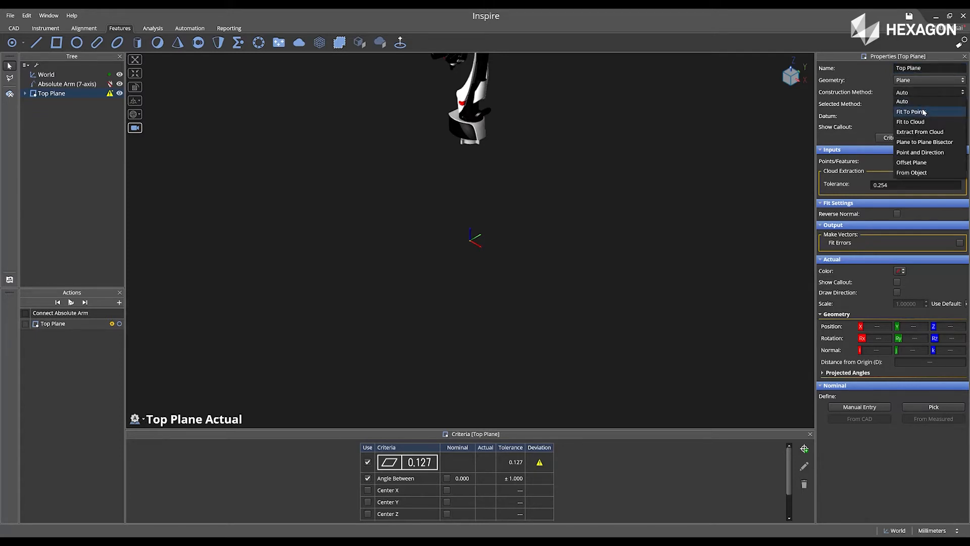
left_click(923, 112)
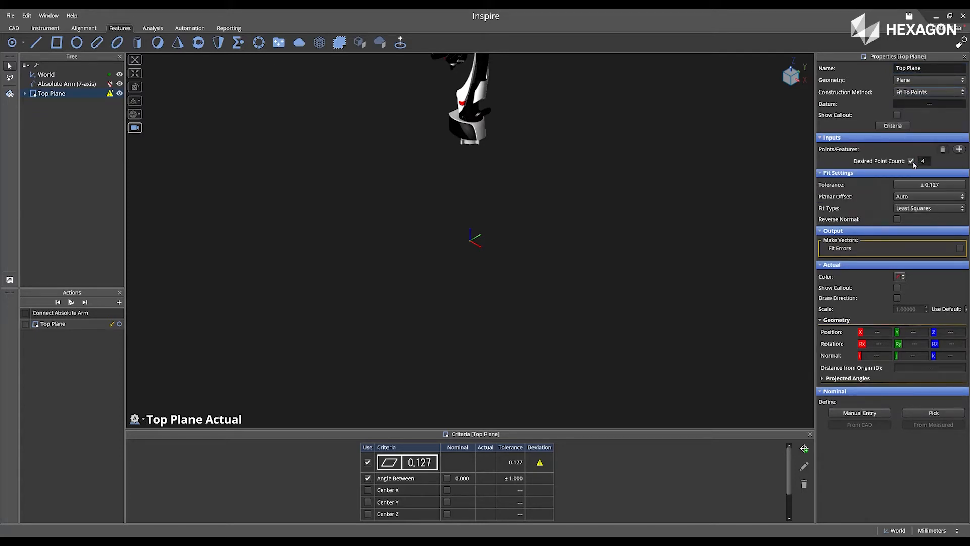
key("BackSpace")
type("6")
Step: Add four circle features to the project
left_click(78, 44)
left_click(79, 46)
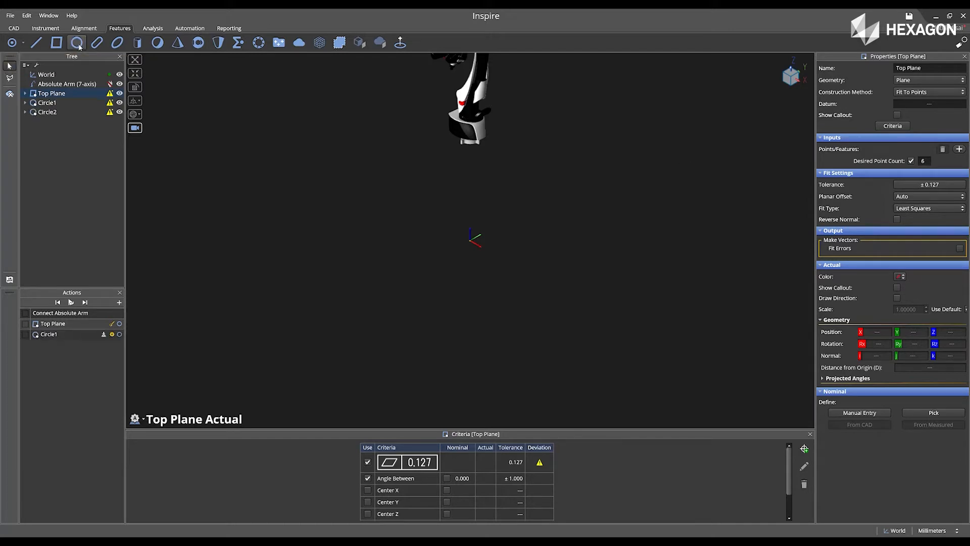
left_click(79, 45)
left_click(79, 45)
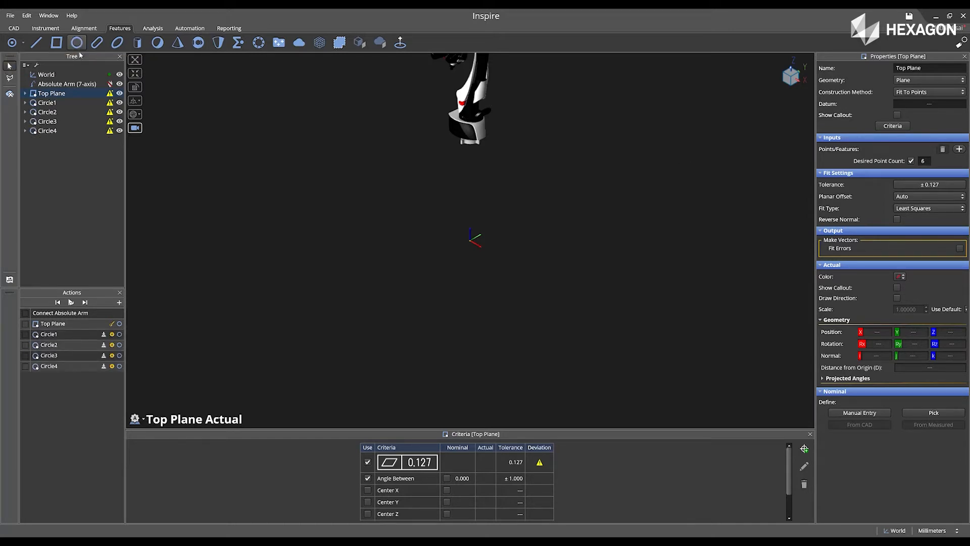
Step: Set the construction method of all four circles together to Fit To Points with a desired point count of 5
left_click(65, 103)
left_click(62, 132, "ctrl")
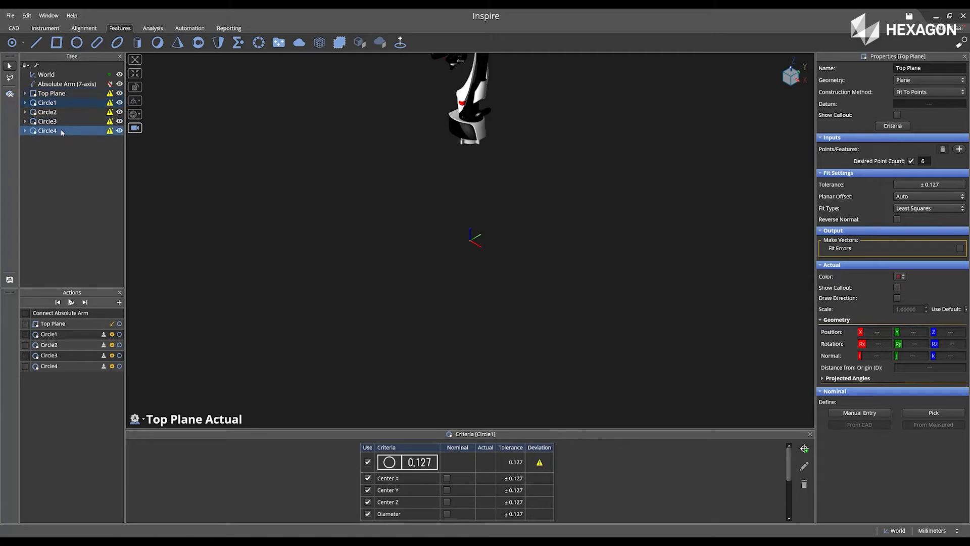
left_click(61, 131, "shift")
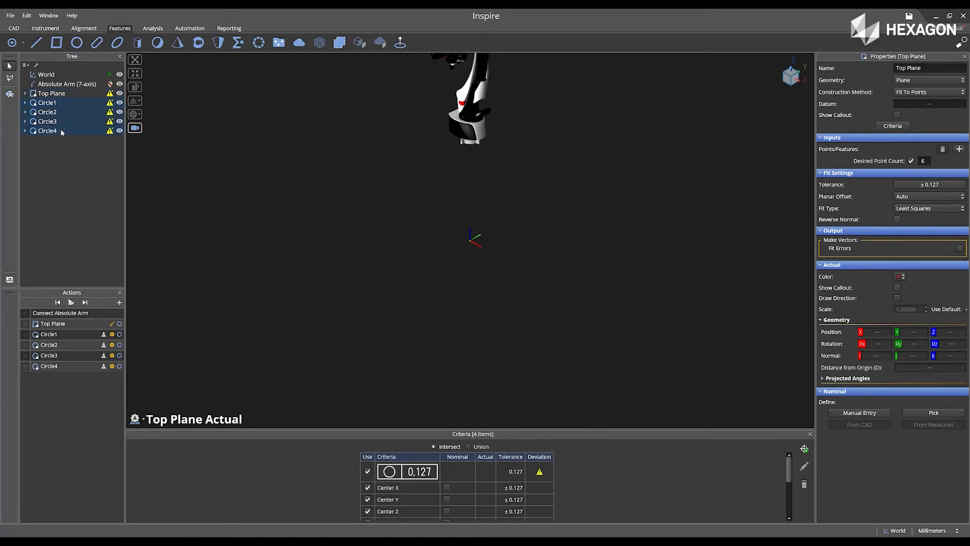
right_click(62, 133)
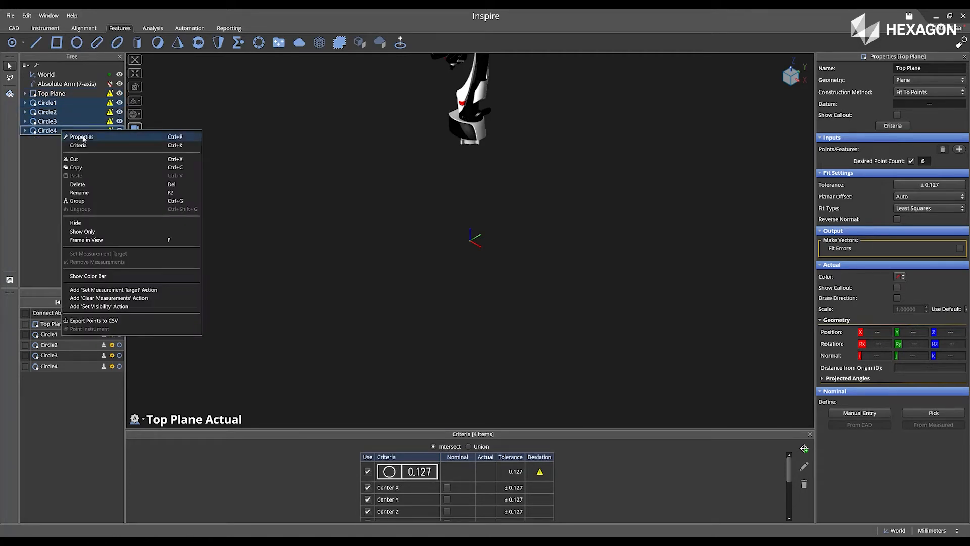
left_click(81, 137)
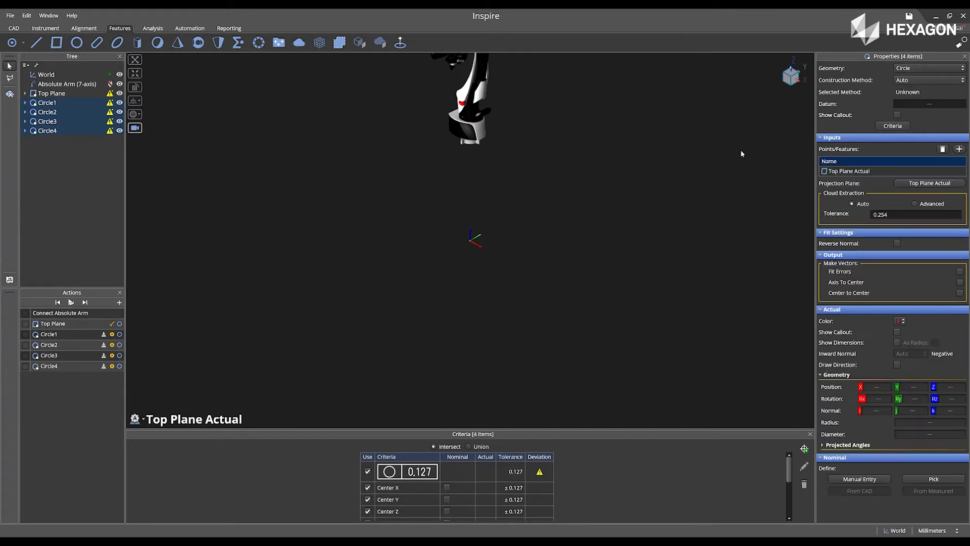
left_click(926, 80)
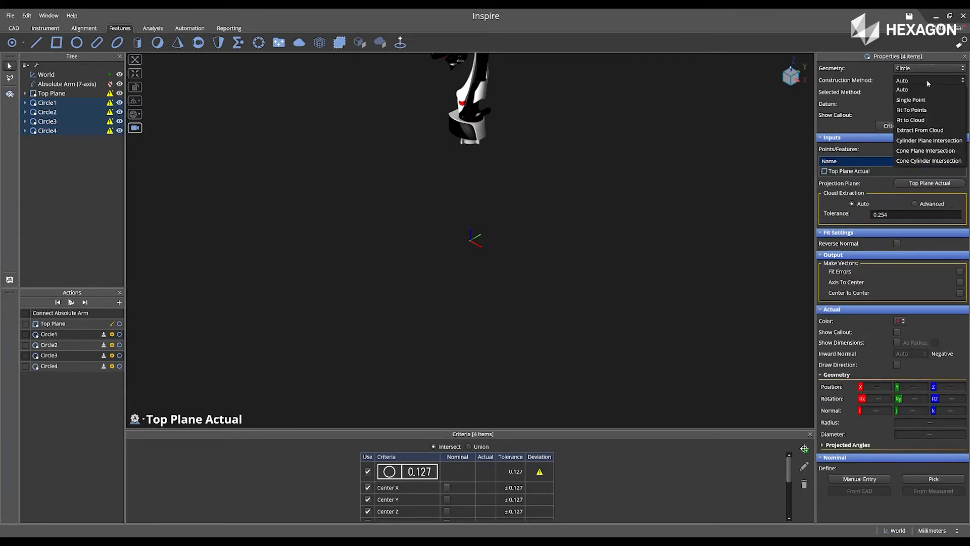
left_click(928, 111)
left_click(912, 171)
type("5")
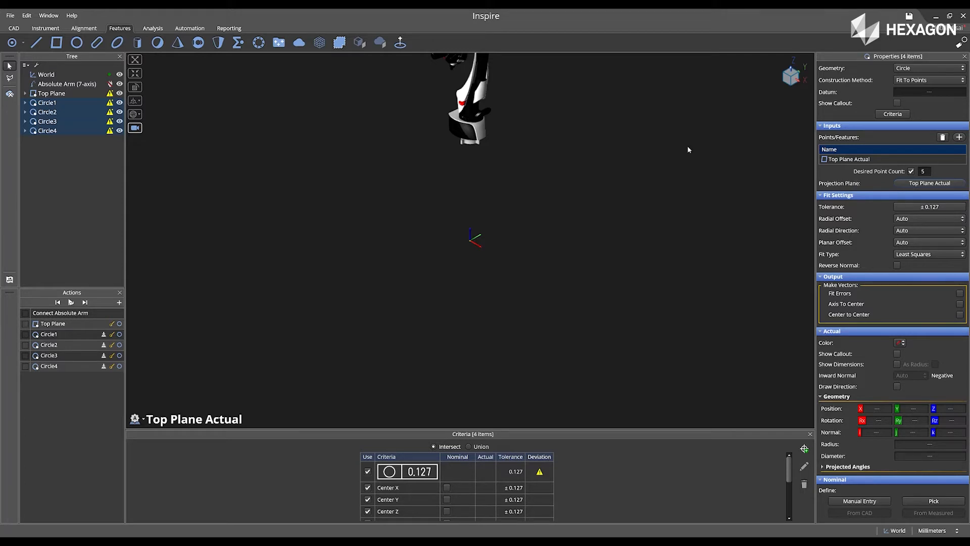
Step: Bulk rename the four circles with incrementing numbers as BH 1 to BH 4
right_click(54, 104)
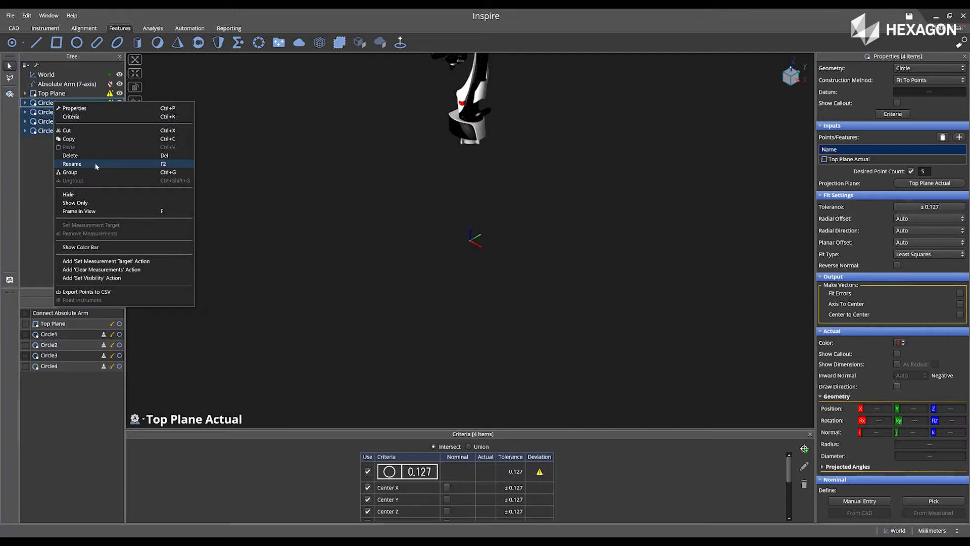
left_click(71, 164)
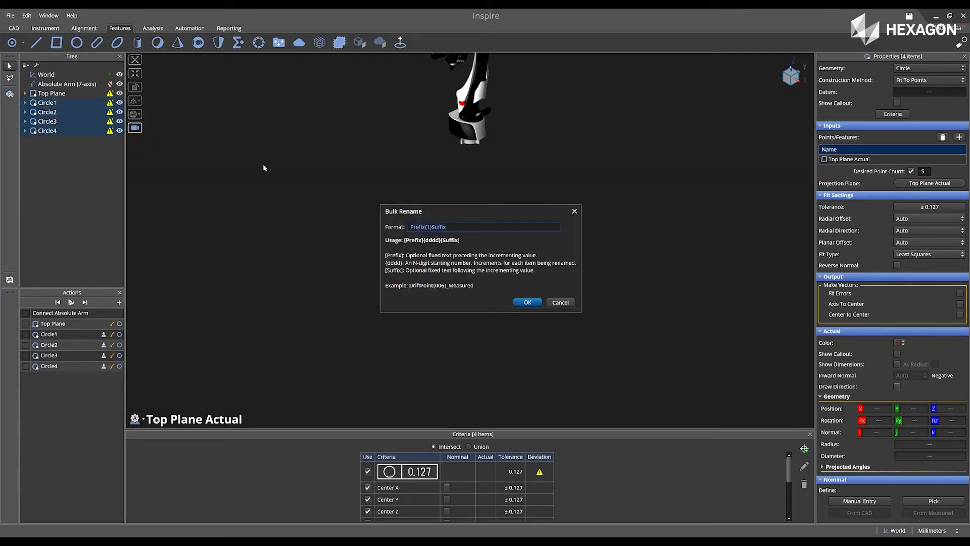
type("BH")
left_click(526, 301)
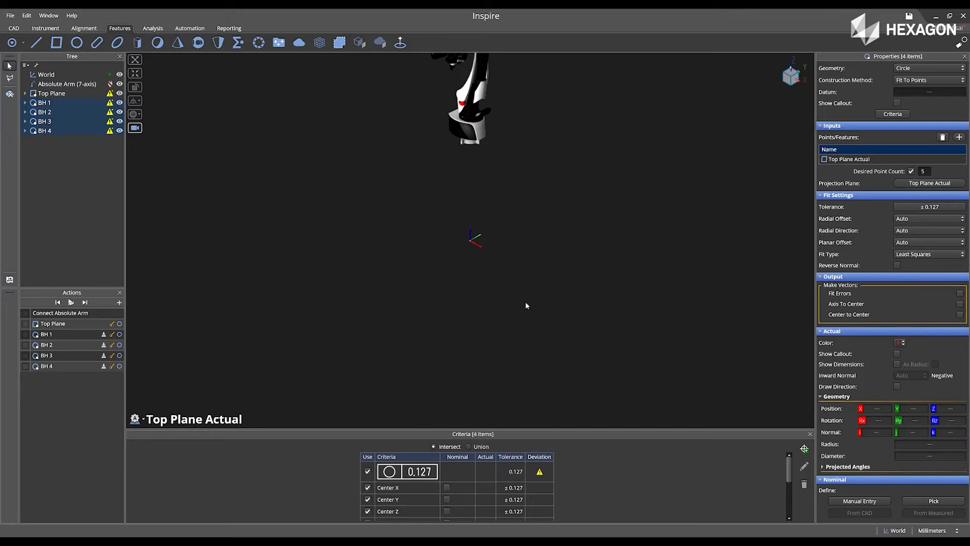
left_click(63, 166)
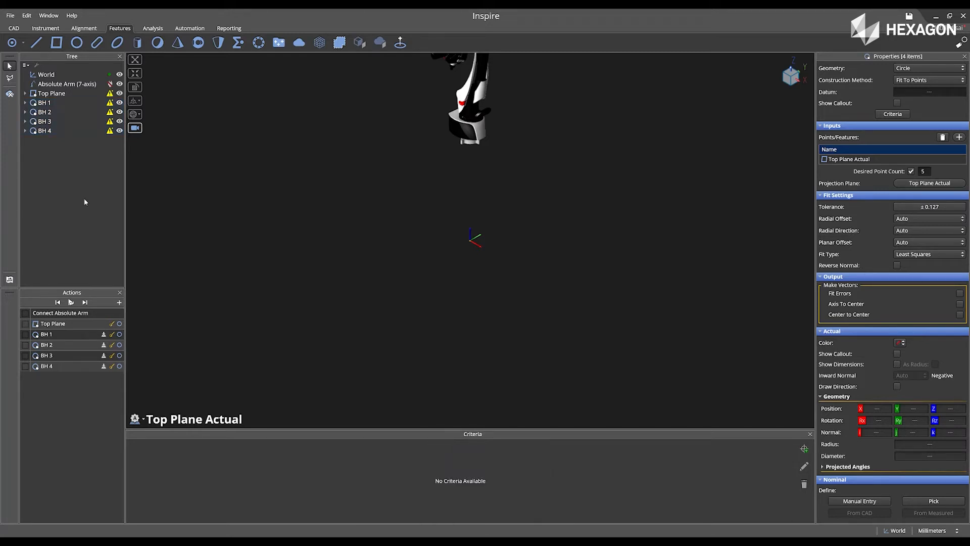
Step: Create a cylinder feature and name it "Middle Top Cylinder"
left_click(137, 43)
left_click(60, 141)
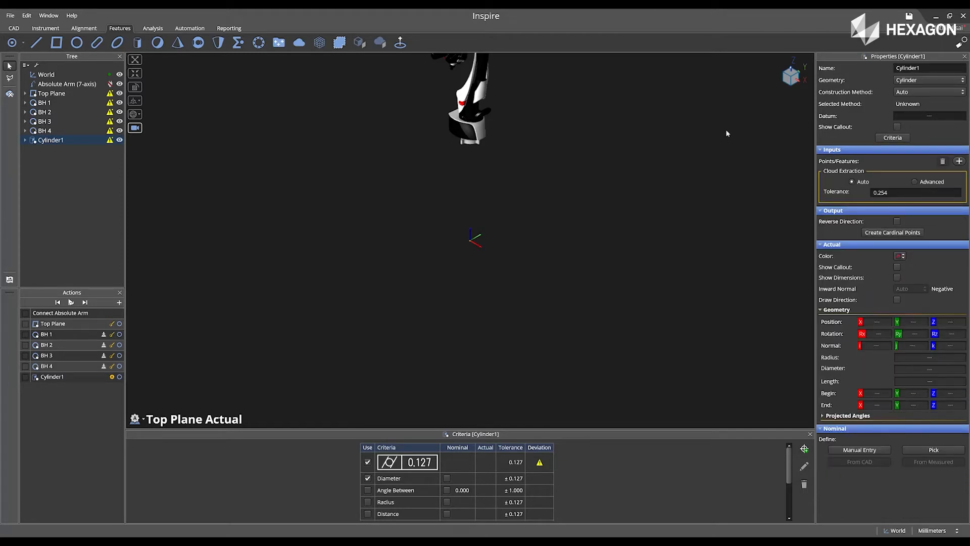
double_click(934, 71)
type("Middle Top Cylinder")
key("Return")
Step: Set Middle Top Cylinder to Fit To Points with a desired point count of 10 and enable its Fit Errors vectors
left_click(916, 91)
left_click(917, 112)
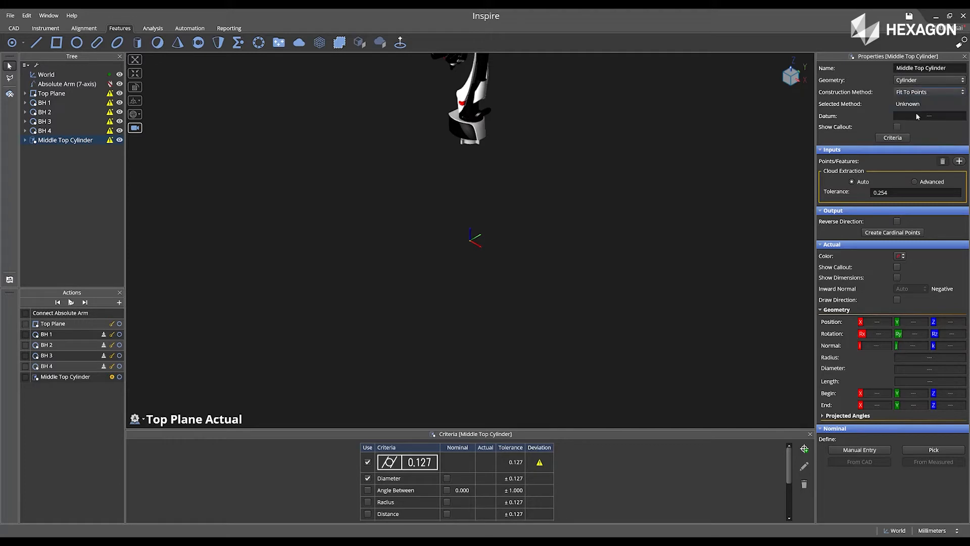
left_click(912, 161)
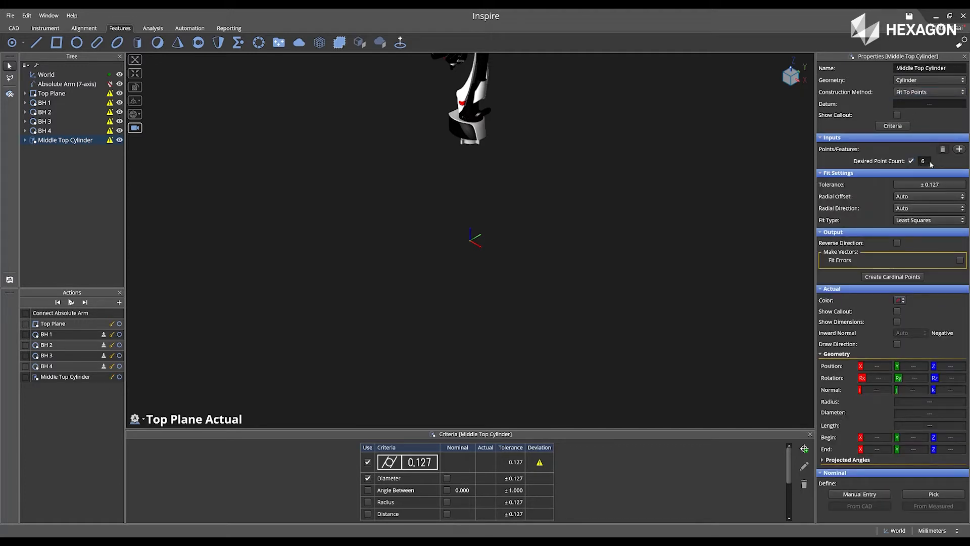
double_click(928, 161)
type("10")
left_click(960, 261)
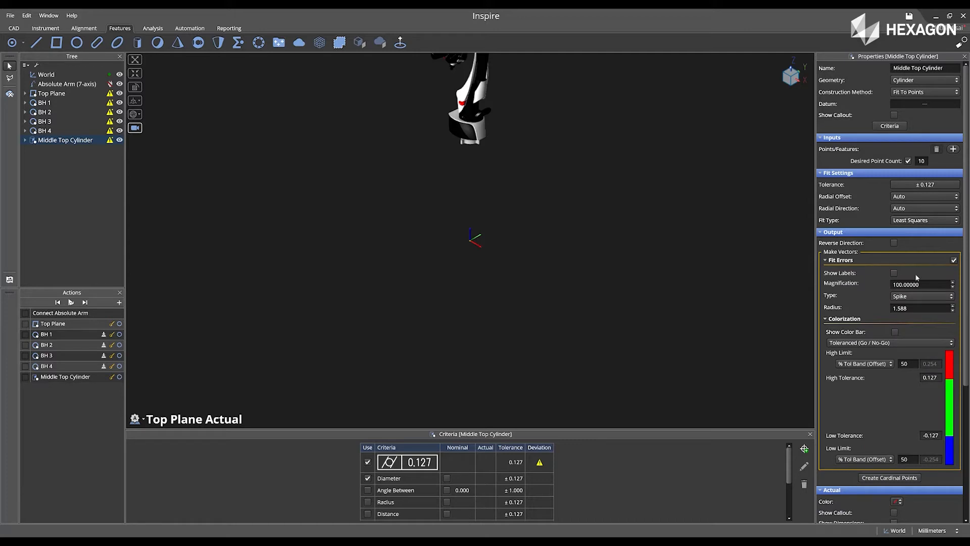
scroll(868, 279, "down", 2)
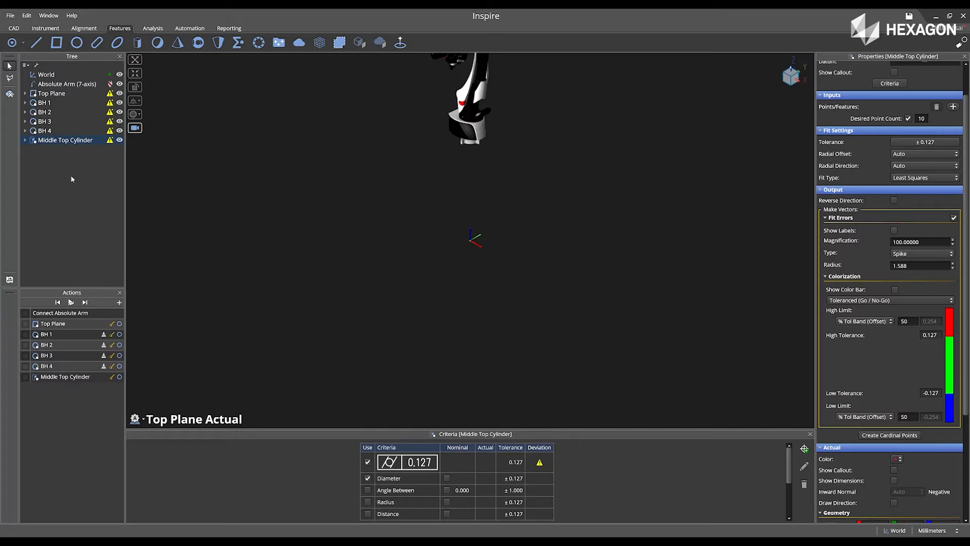
Step: Create another plane feature and name it "Side Plane"
left_click(57, 43)
left_click(59, 151)
left_click(57, 152)
type("Side Plane")
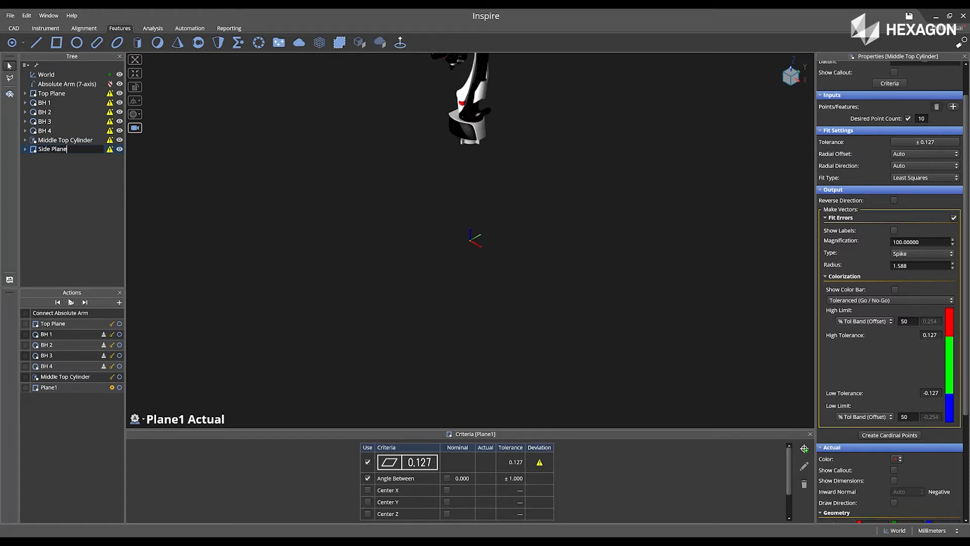
key("Return")
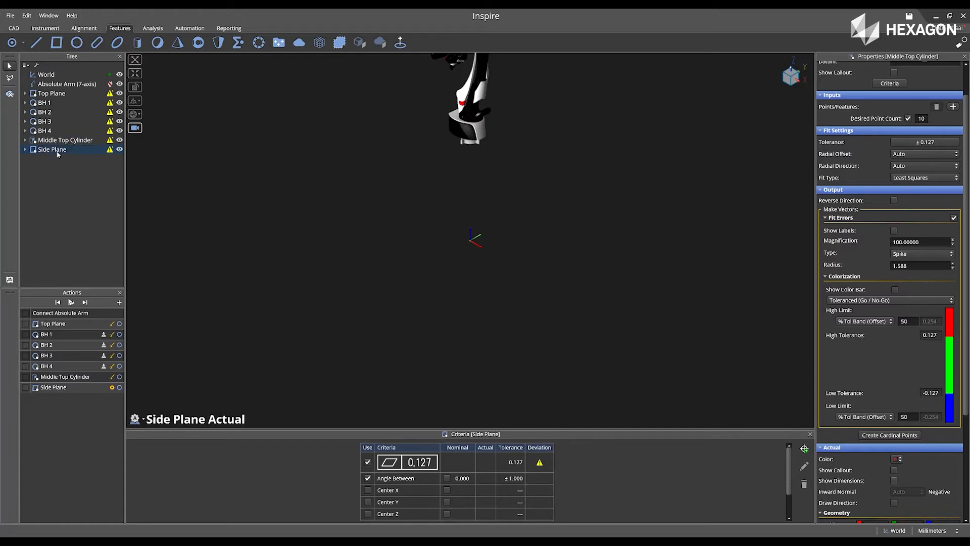
Step: Create two circle features with Side Plane as their active projection plane
left_click(70, 181)
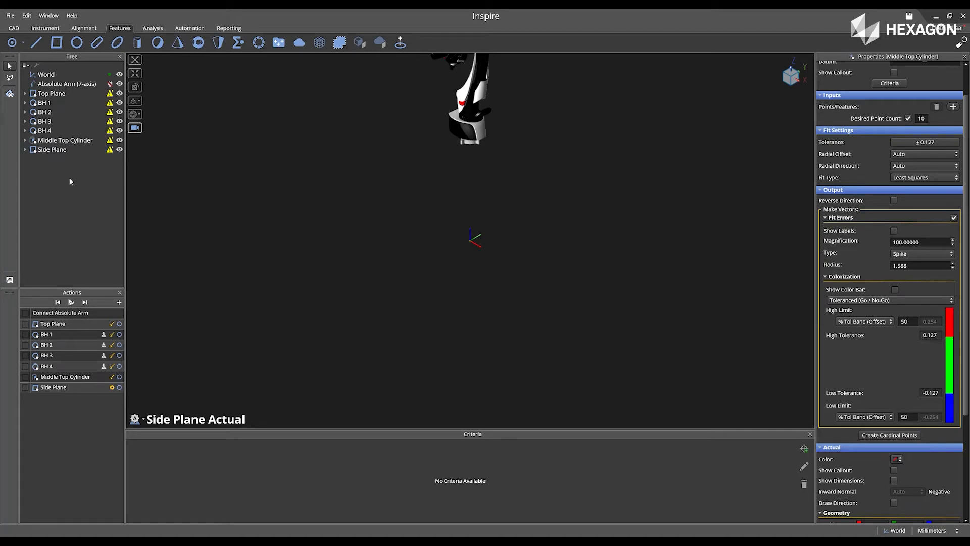
left_click(76, 44)
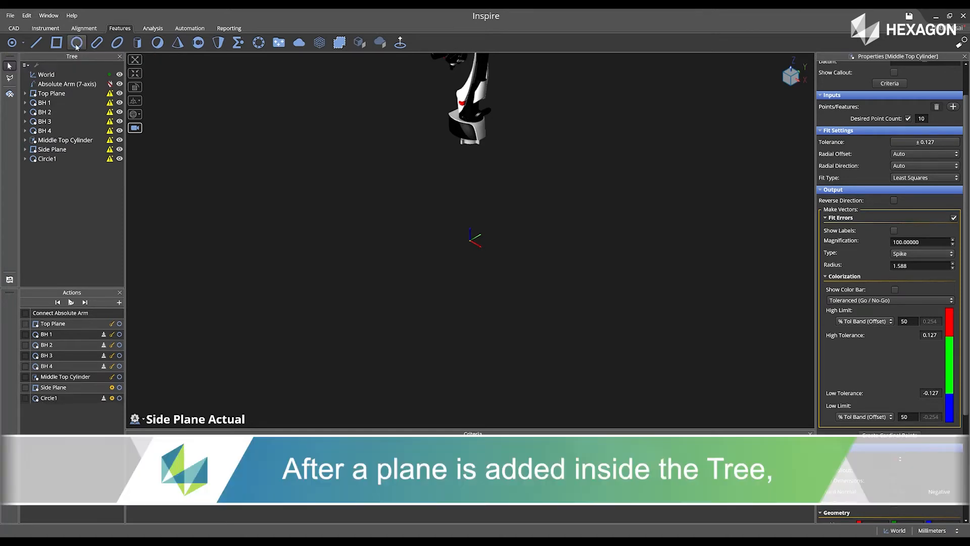
left_click(76, 44)
Step: Rename the first new circle as "Small Circle Side"
left_click(60, 160)
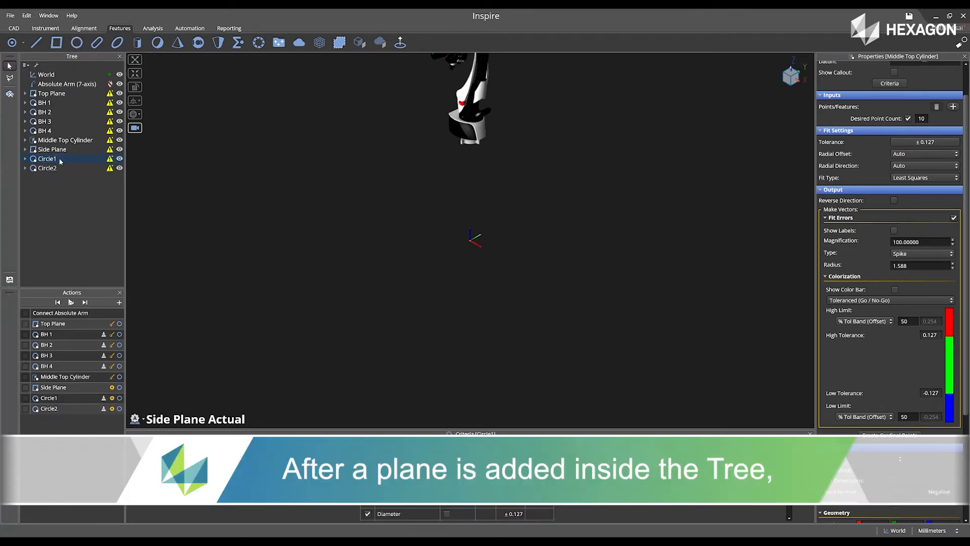
left_click(60, 160)
type("SMa")
key("BackSpace")
key("BackSpace")
type("mall")
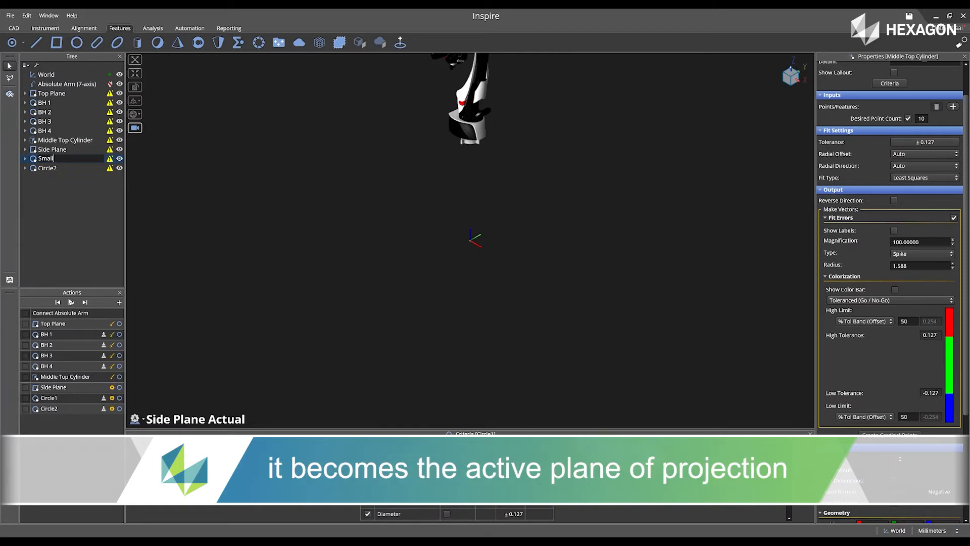
type(" Circle Side")
key("Return")
Step: Rename the second new circle as "Large Circle Side"
left_click(57, 169)
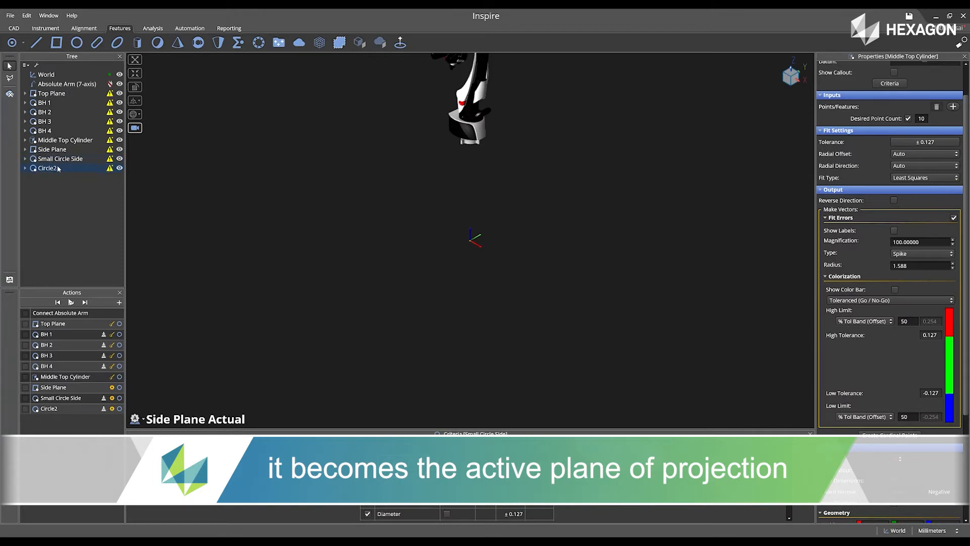
left_click(57, 168)
type("Large")
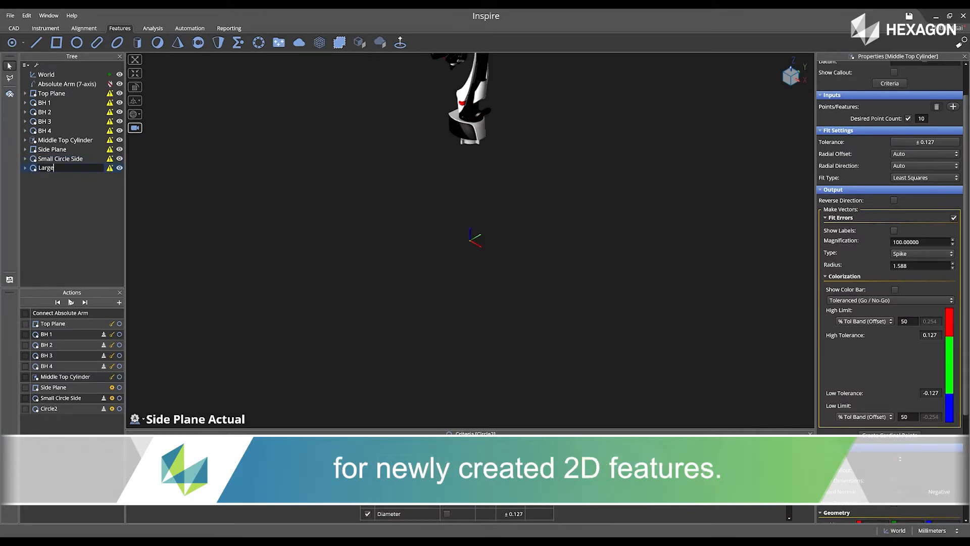
type(" Circle Side")
key("Return")
left_click(52, 200)
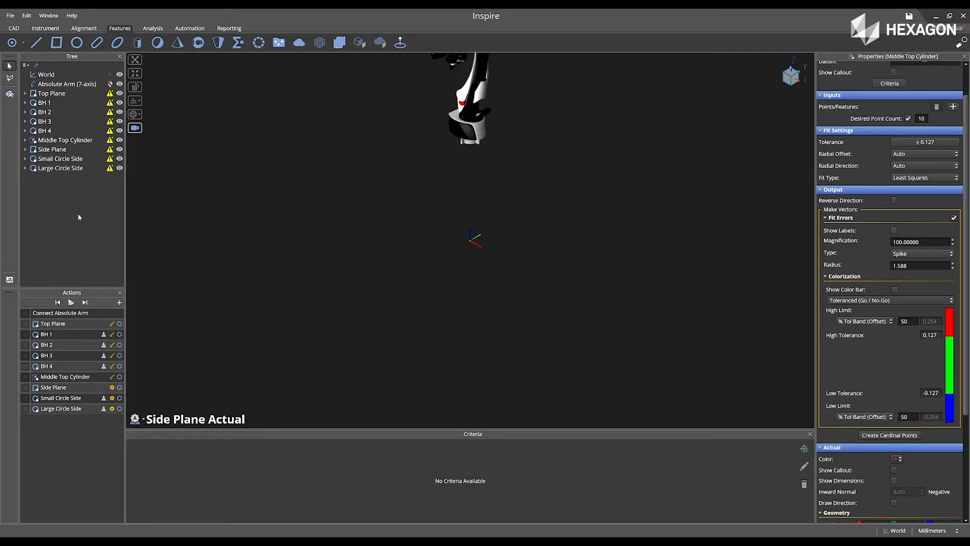
Step: Create linear dimensions from BH 1 to BH 3 and from BH 2 to BH 4
left_click(229, 29)
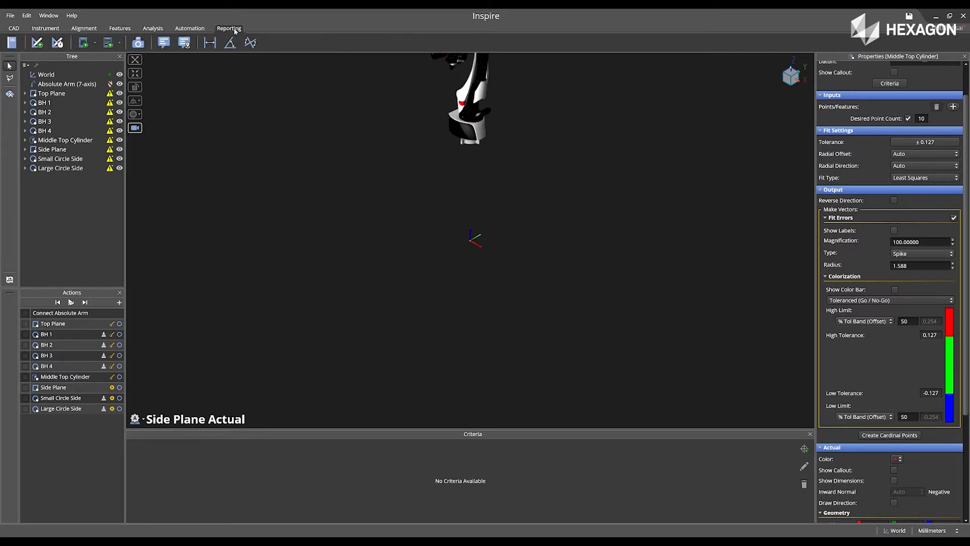
left_click(210, 43)
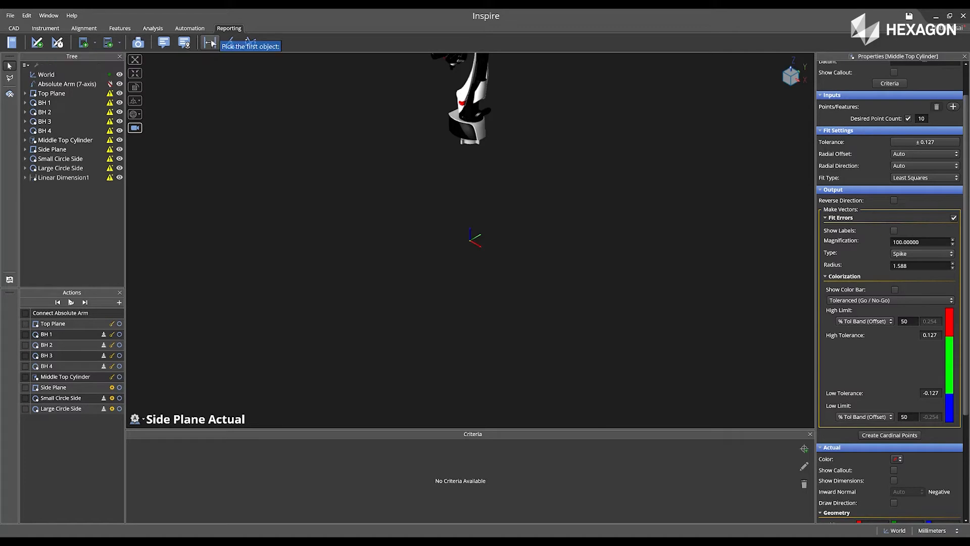
left_click(65, 104)
left_click(64, 113)
left_click(64, 113)
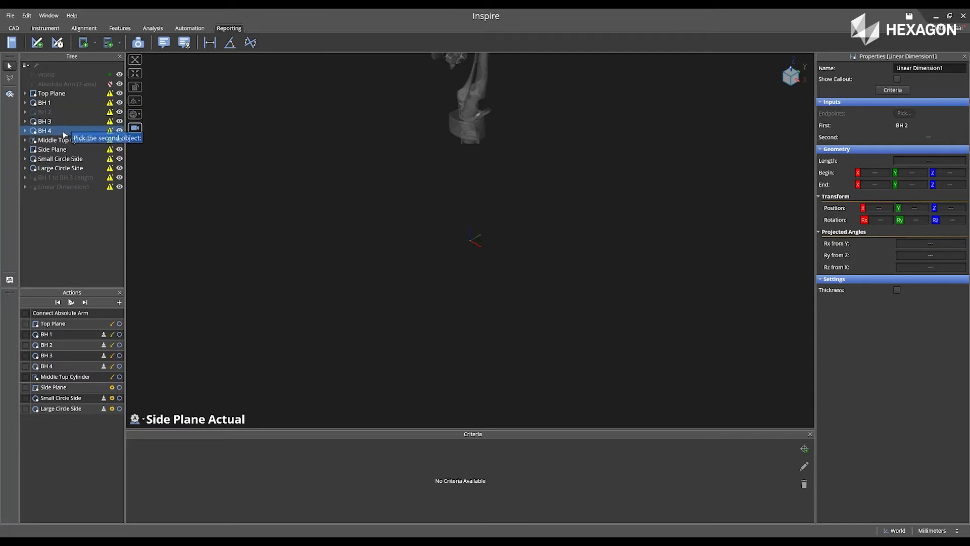
left_click(64, 132)
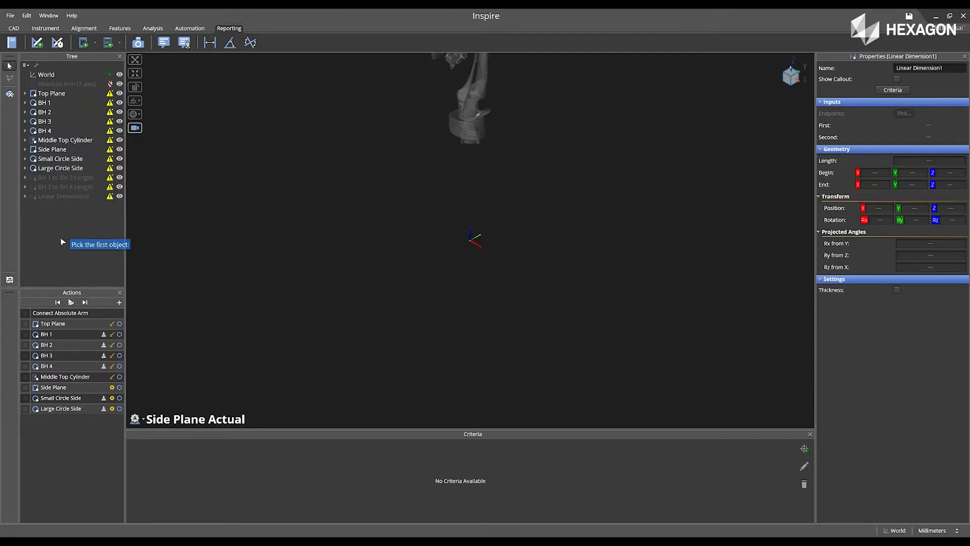
key("Escape")
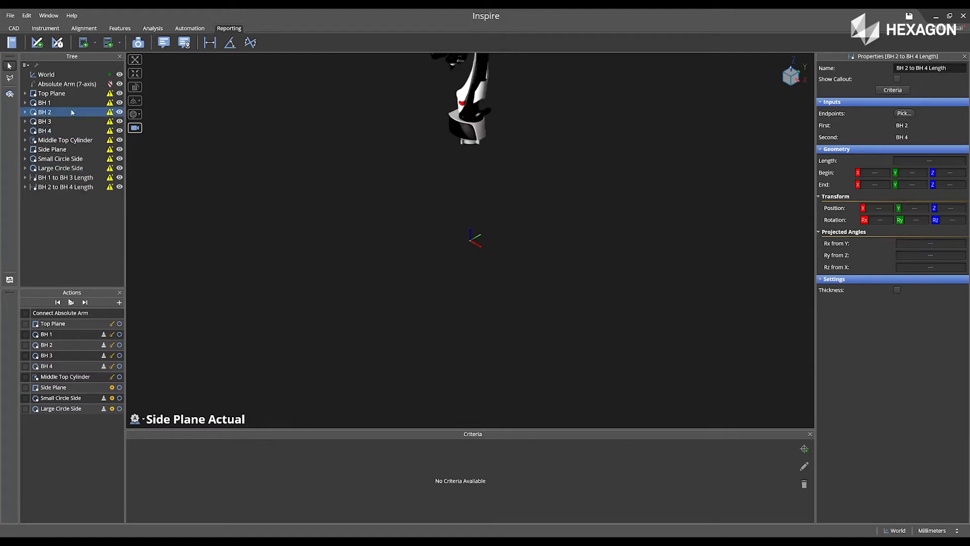
Step: Create a circle feature constructed from the selected Top Plane and Middle Top Cylinder
left_click(67, 93)
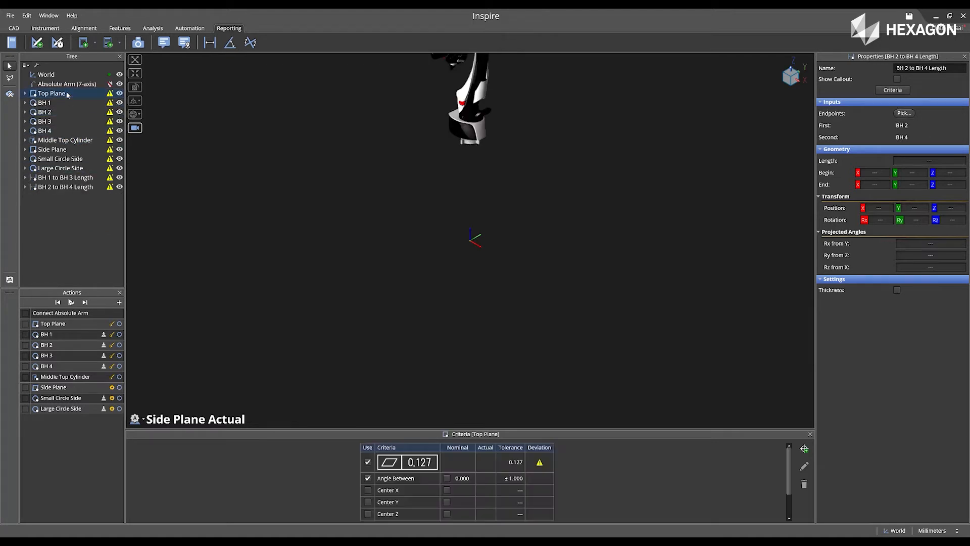
left_click(77, 141, "ctrl")
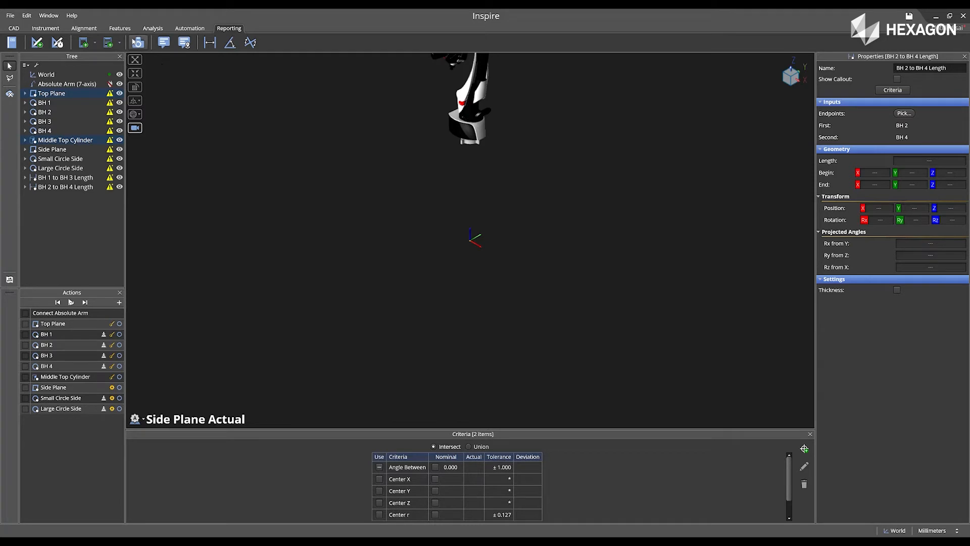
left_click(120, 28)
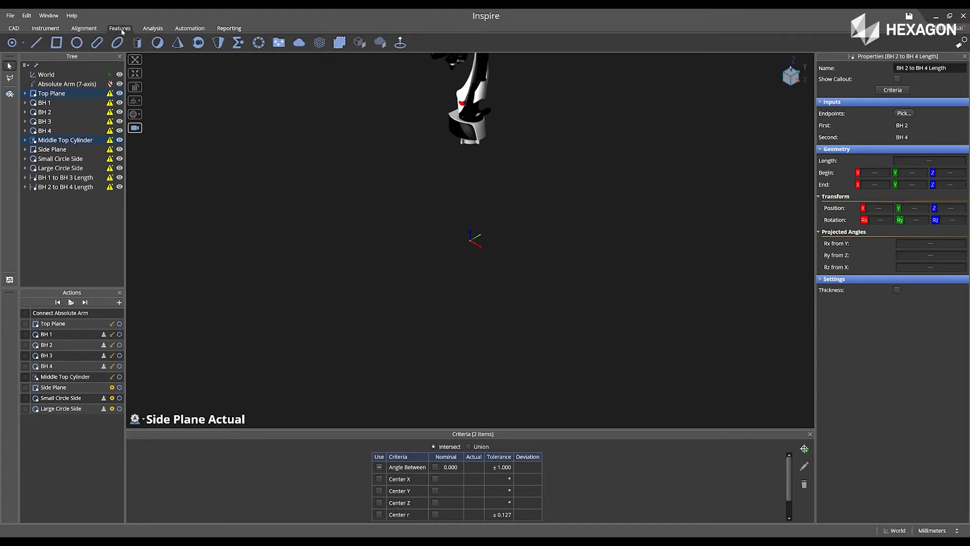
left_click(81, 43, "alt")
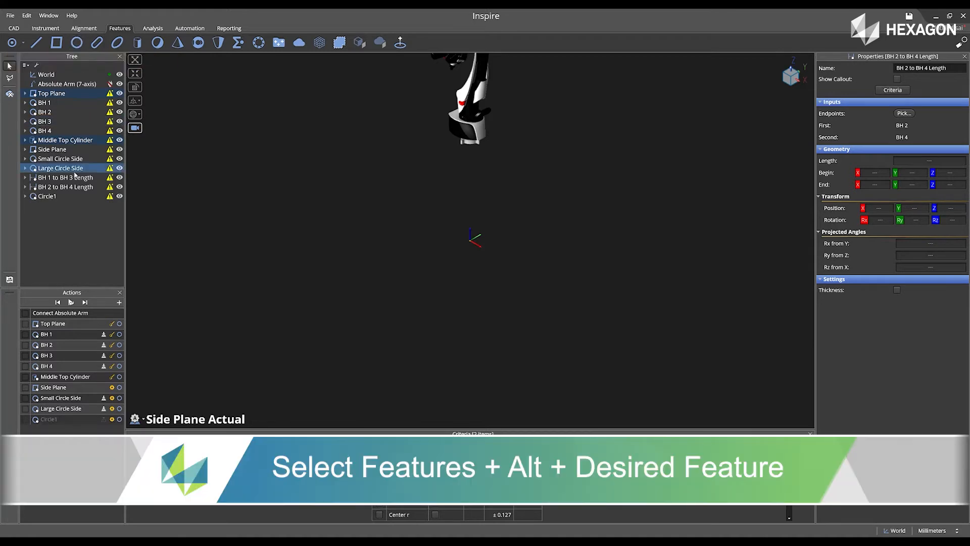
Step: Rename the circle built from the plane and cylinder as "Intersection Circle"
left_click(54, 197)
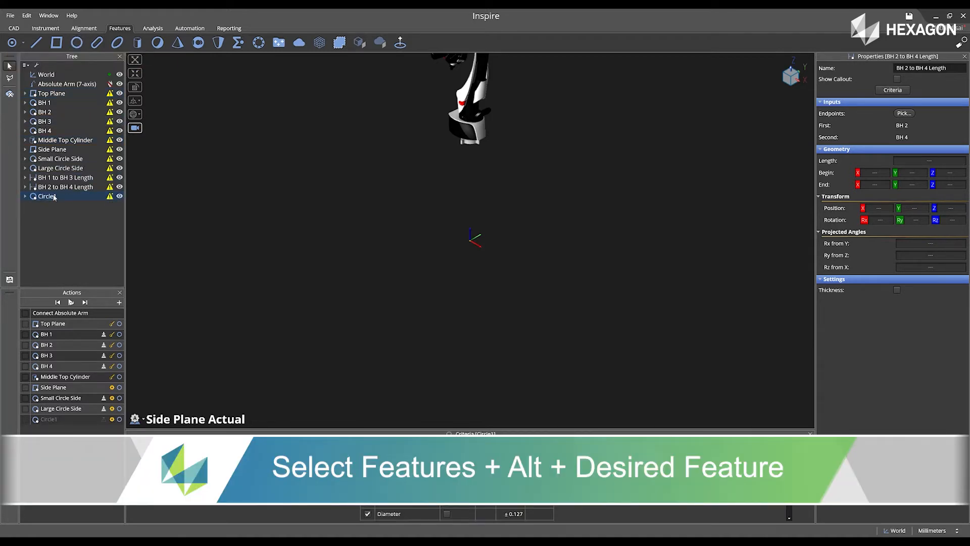
double_click(55, 197)
type("Intersec")
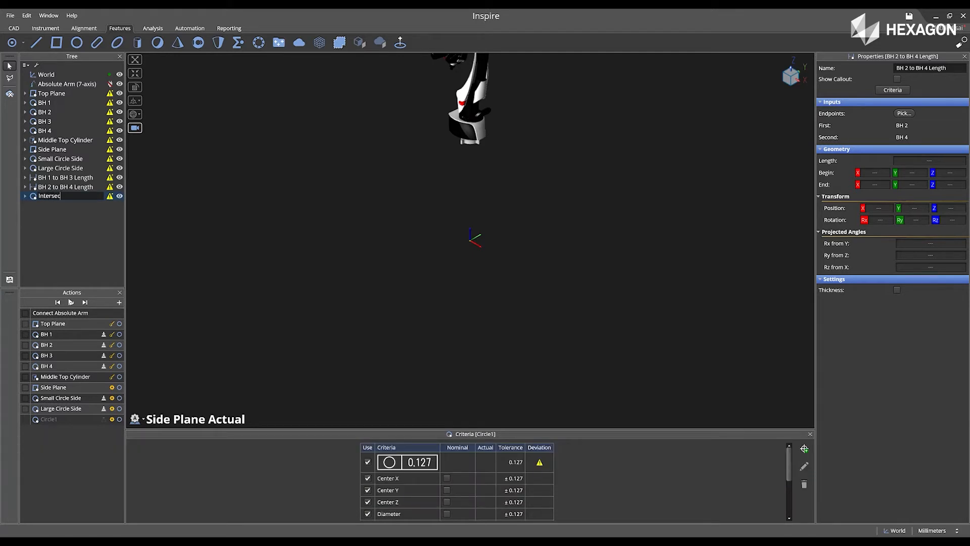
type("tion Circle")
key("Return")
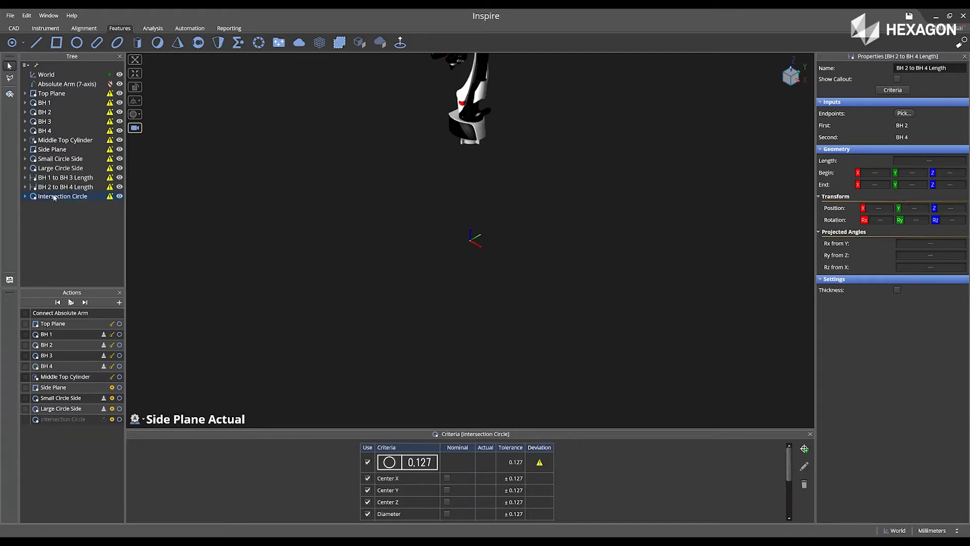
left_click(56, 233)
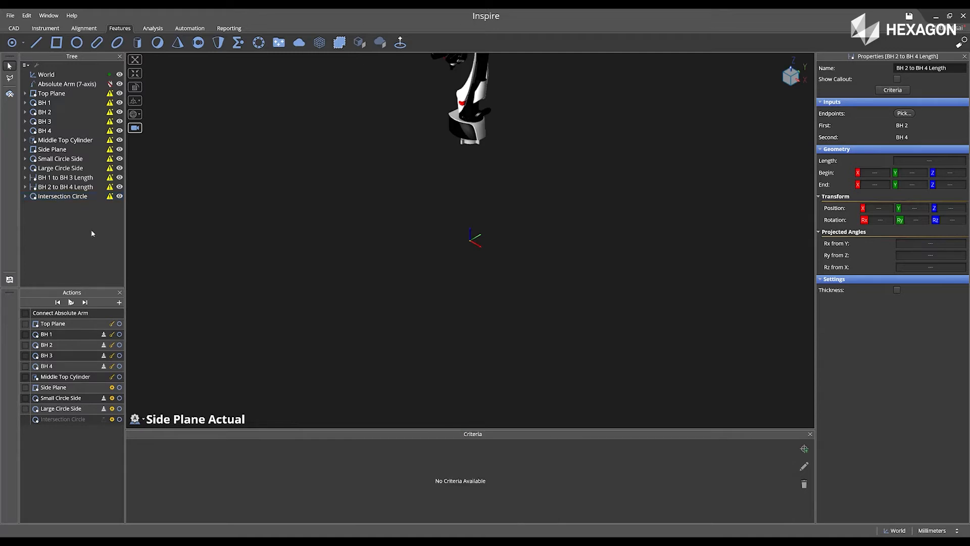
Step: Create a report and add Top Plane and the circles BH 1, BH 2, BH 3 and BH 4 to it
left_click(228, 29)
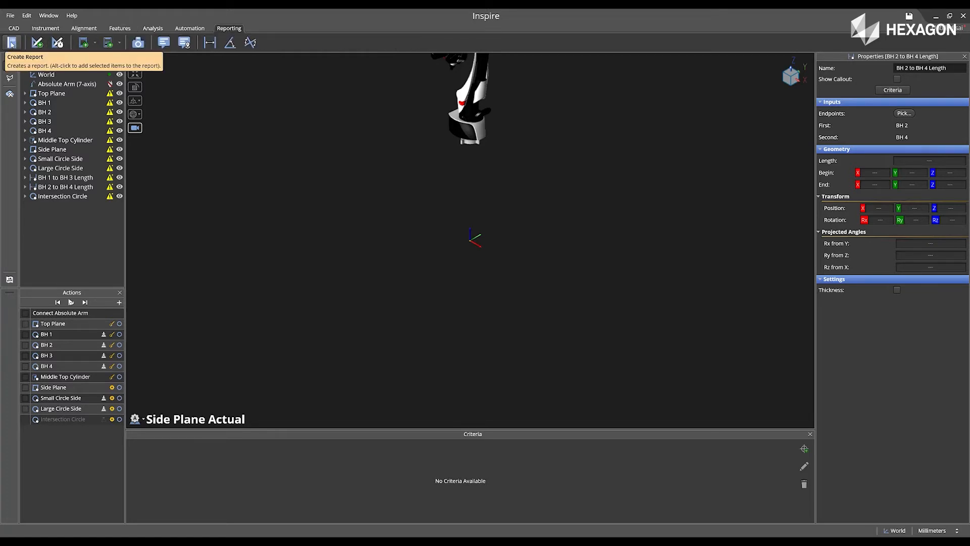
left_click(11, 43)
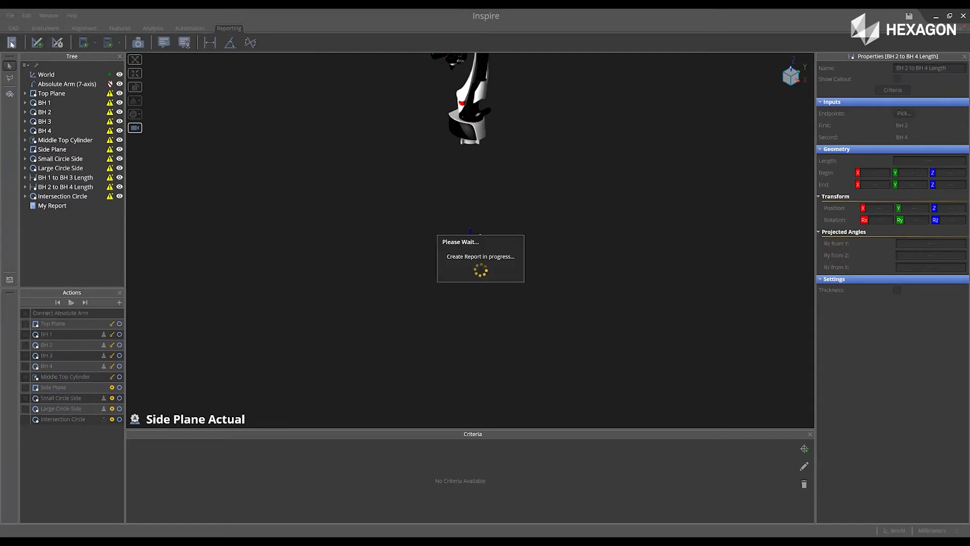
left_click(63, 94)
left_click(66, 103)
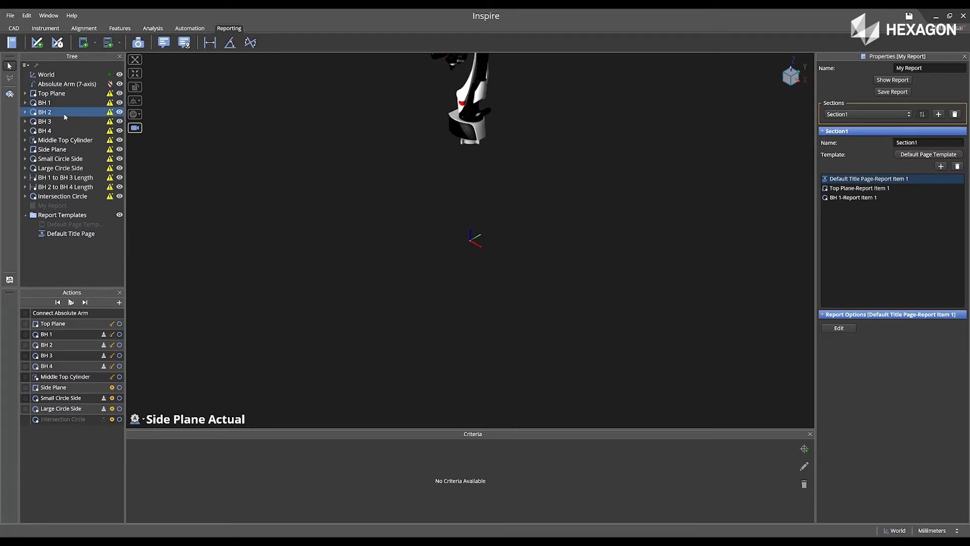
left_click(65, 112)
left_click(65, 121)
left_click(65, 131)
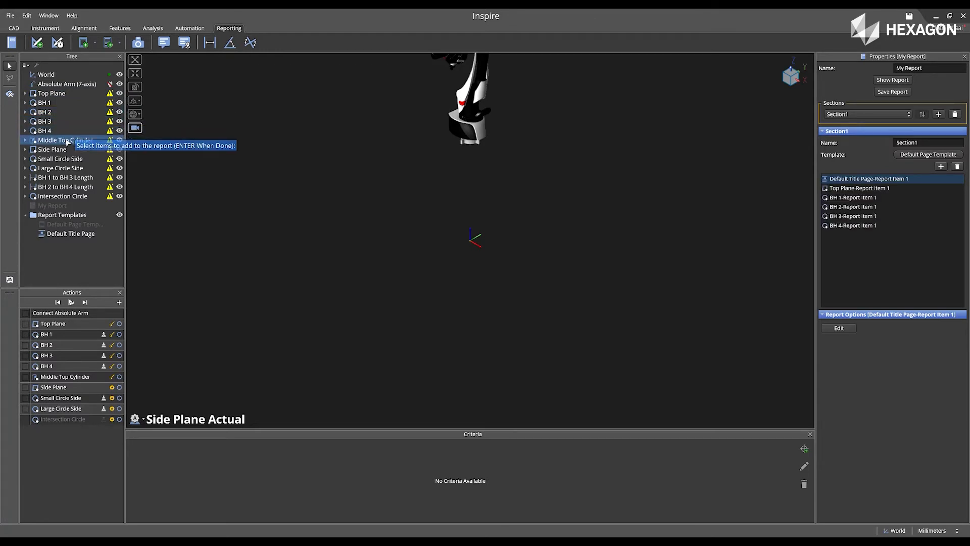
Step: Add Middle Top Cylinder, BH 1 to BH 3 Length, BH 2 to BH 4 Length and Intersection Circle to the report and finish picking items
left_click(65, 143)
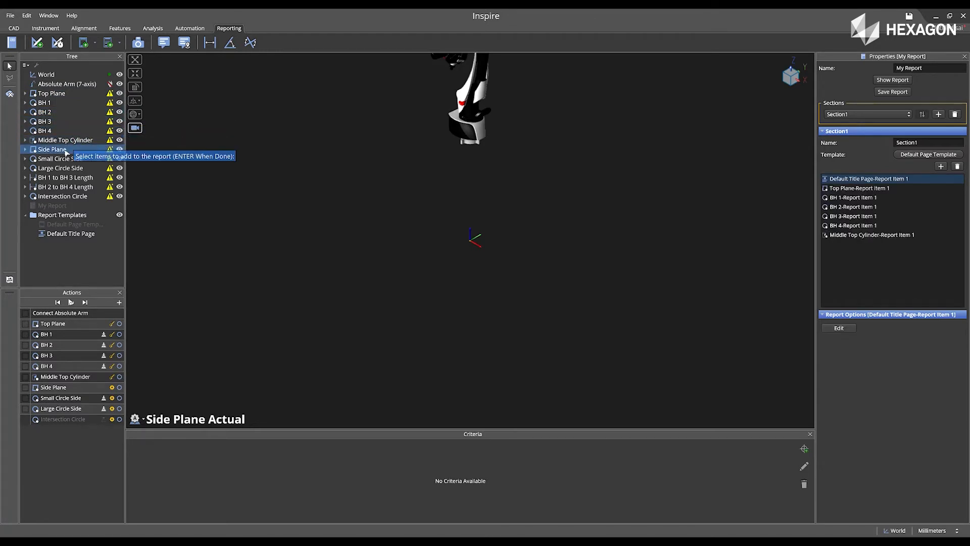
left_click(71, 180)
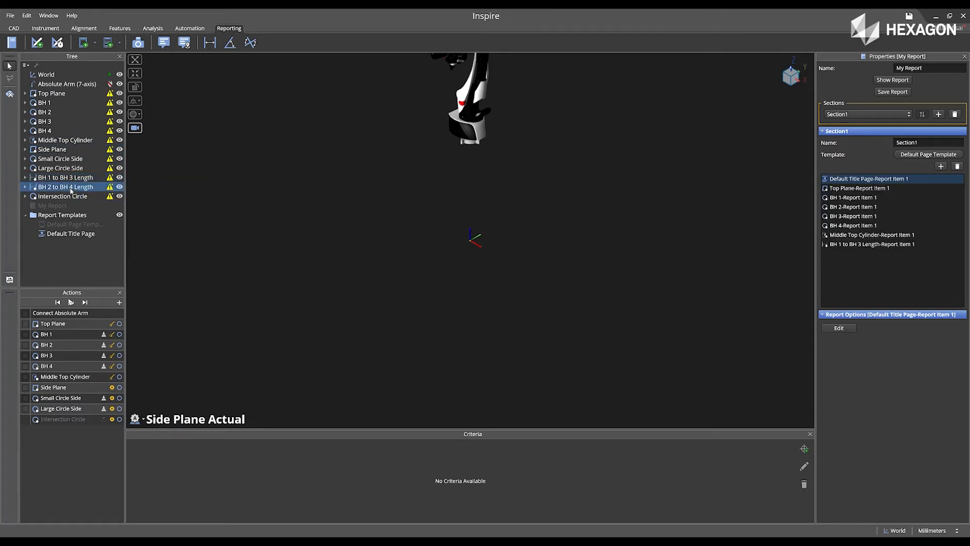
left_click(71, 187)
left_click(66, 197)
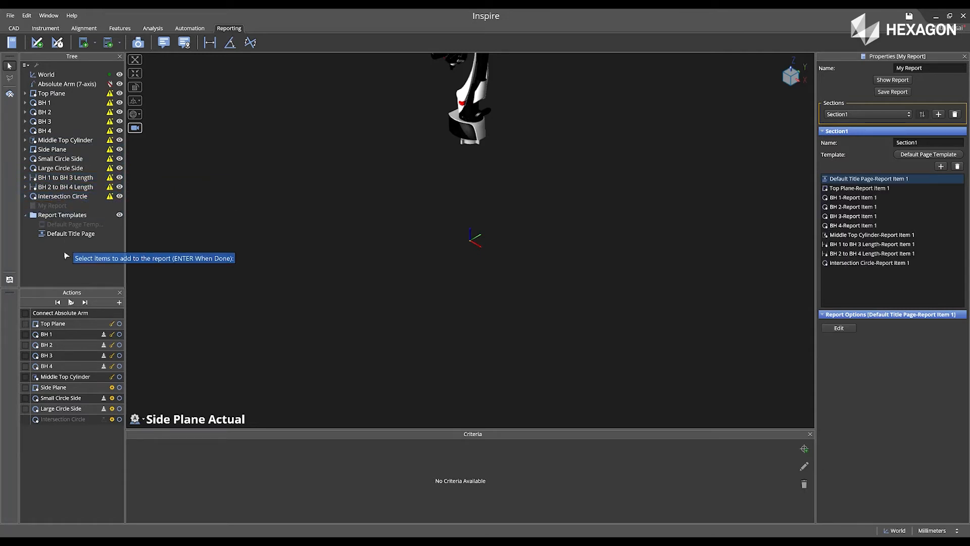
key("Return")
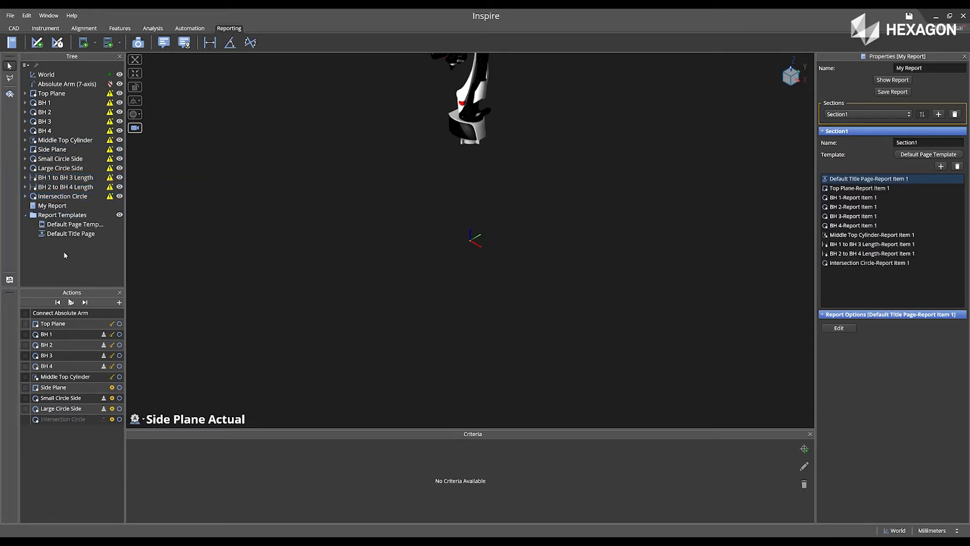
Step: Set a symmetric tolerance of ±0.400 on the Center X, Center Y and Center Z criteria of BH 1 to BH 4
left_click(64, 103)
left_click(64, 131, "shift")
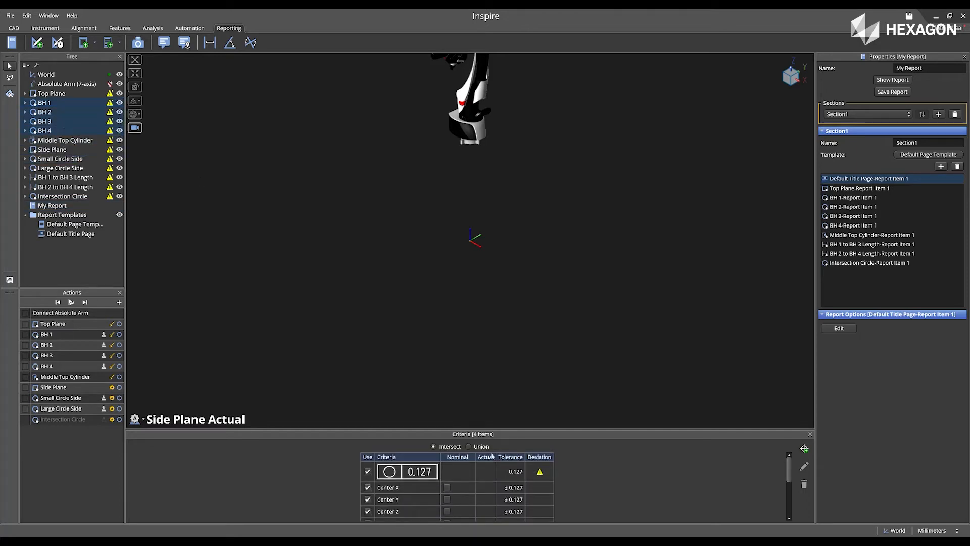
left_click_drag(544, 429, 546, 357)
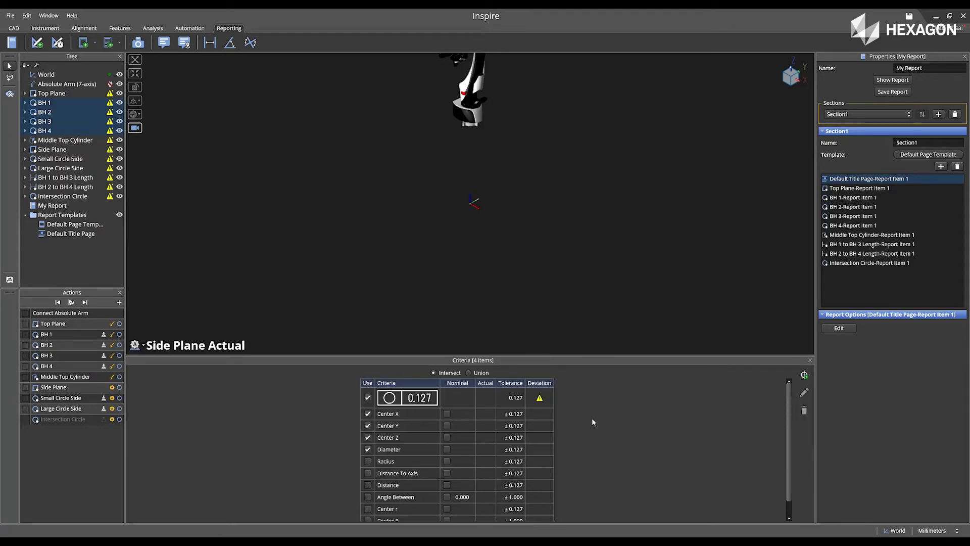
left_click(487, 415)
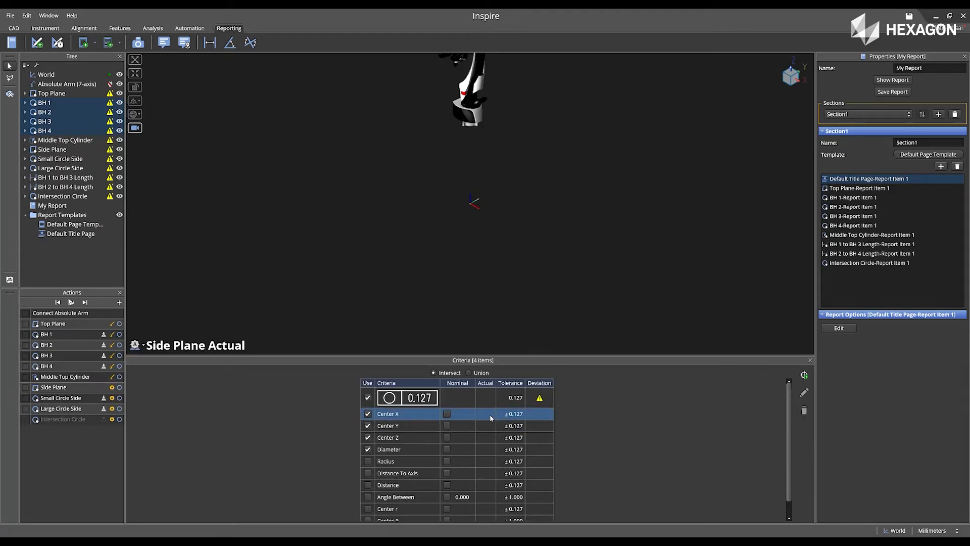
left_click_drag(488, 414, 487, 439)
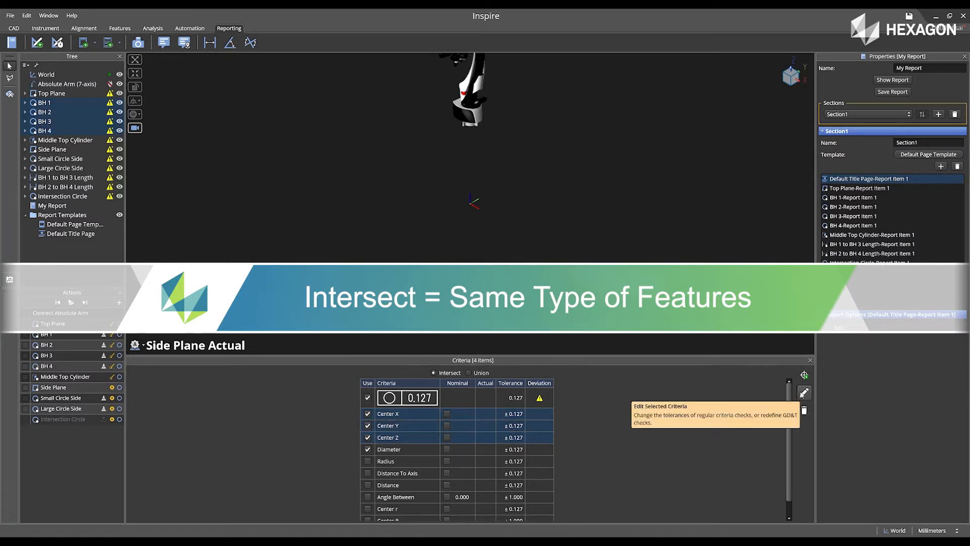
left_click(802, 394)
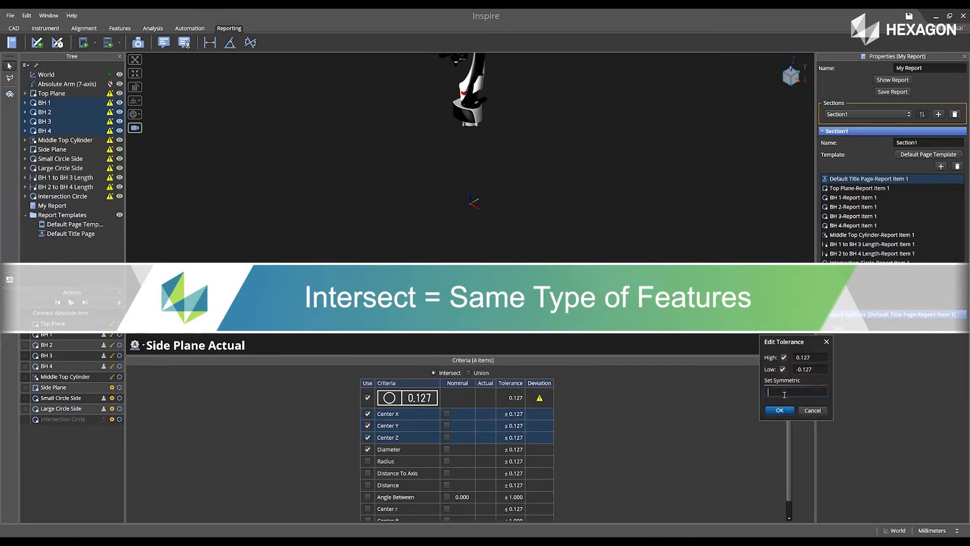
type(".400")
key("Return")
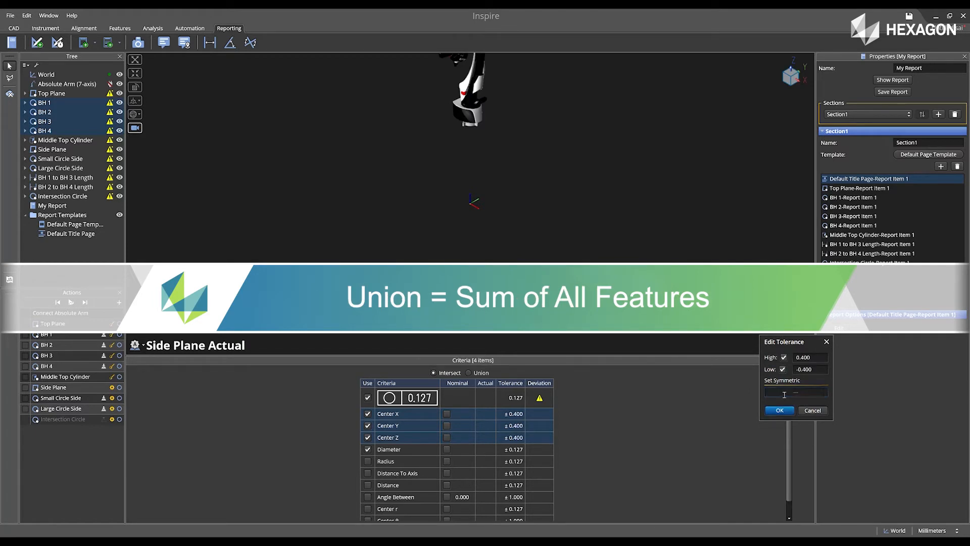
left_click(779, 410)
Step: Set a symmetric tolerance of ±0.200 on the Diameter criterion of BH 1 to BH 4 and clear the selection
left_click(433, 450)
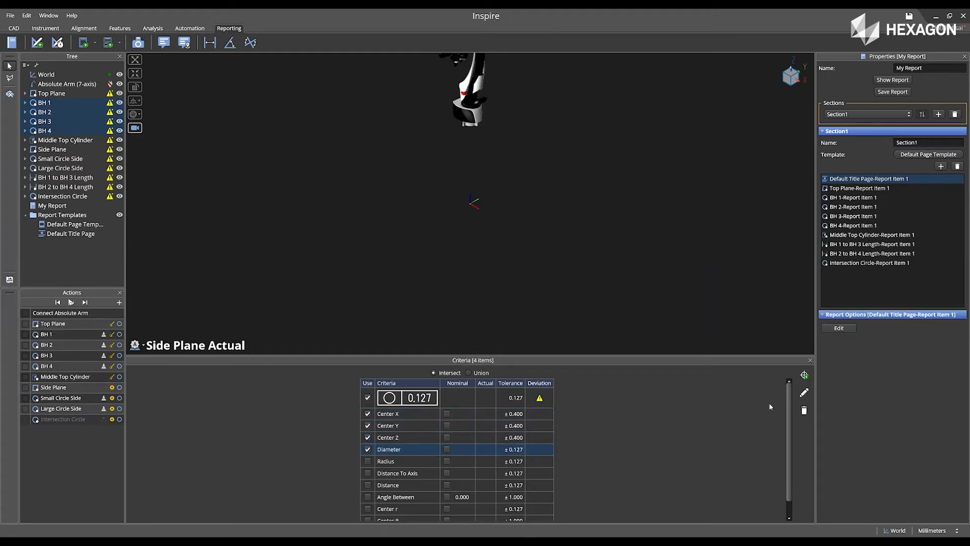
left_click(804, 392)
type(".200")
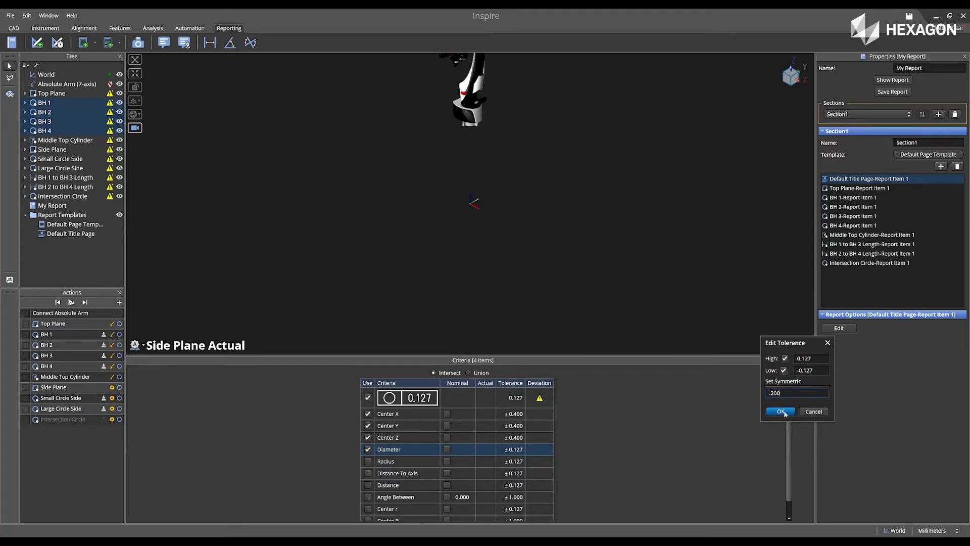
key("Tab")
left_click(786, 412)
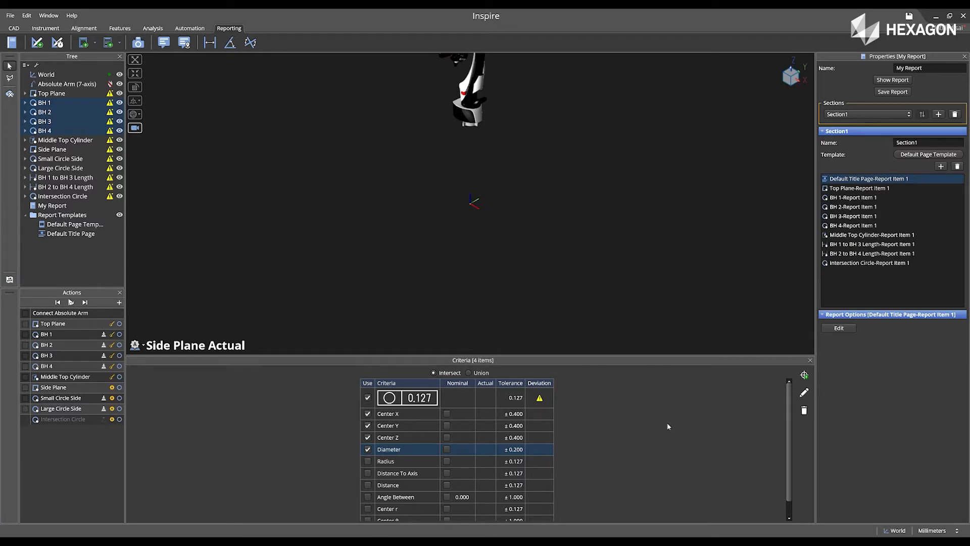
left_click(89, 260)
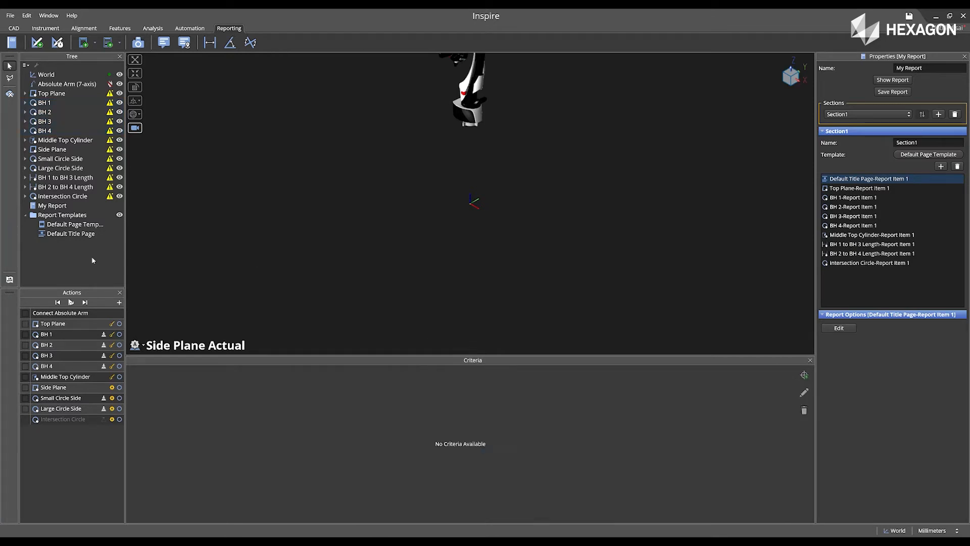
Step: Create a frame alignment with Top Plane as primary, BH 1 and BH 3 as secondary and Large Circle Side as tertiary/origin, and show its details
left_click(83, 28)
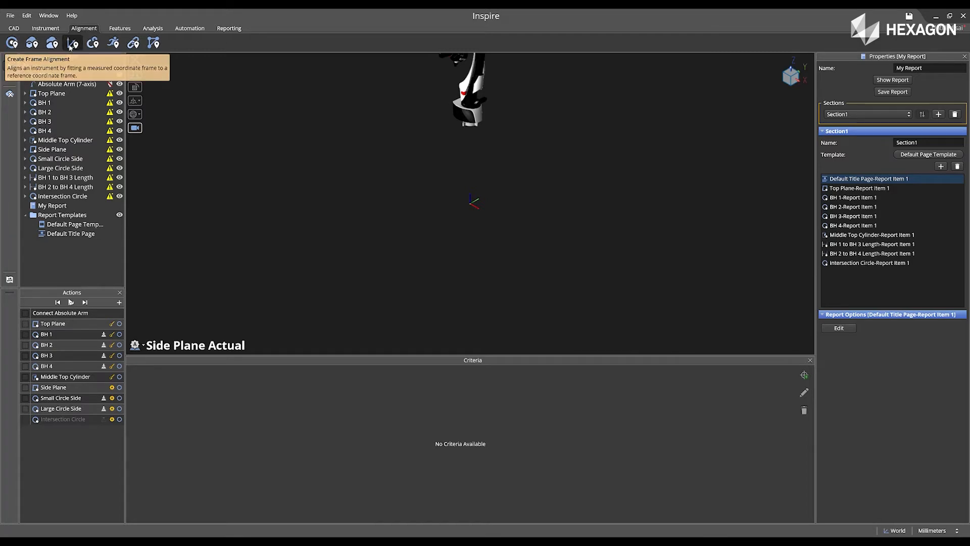
left_click(71, 43)
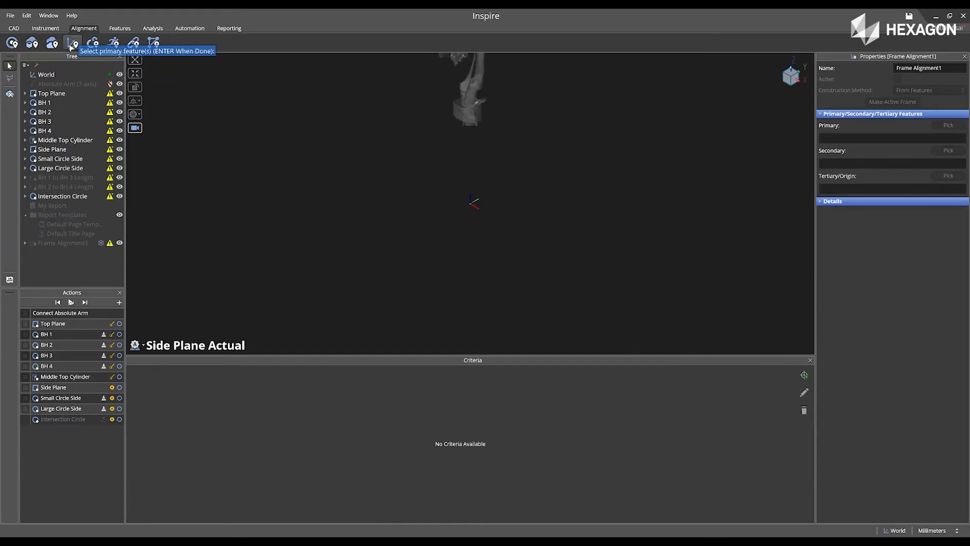
left_click(51, 93)
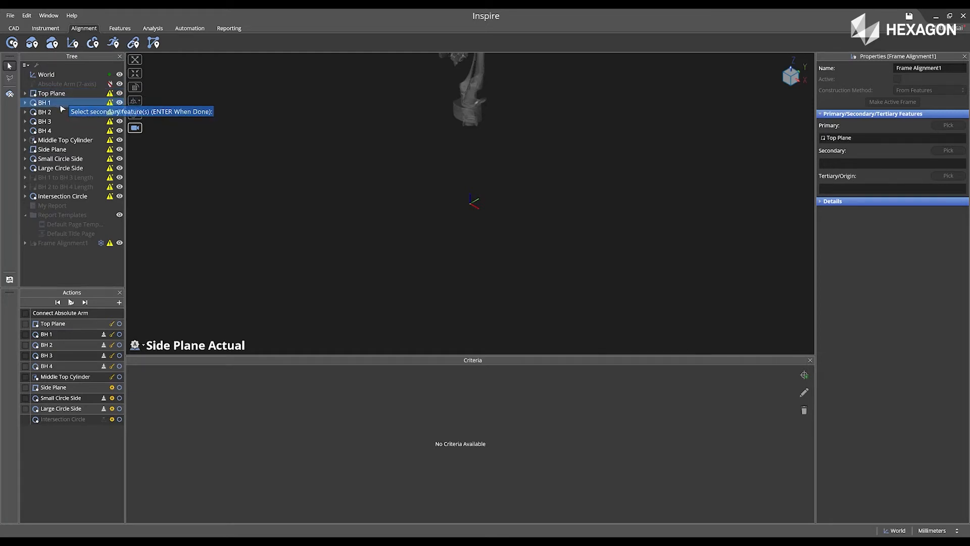
left_click(61, 104)
left_click(57, 122)
key("Return")
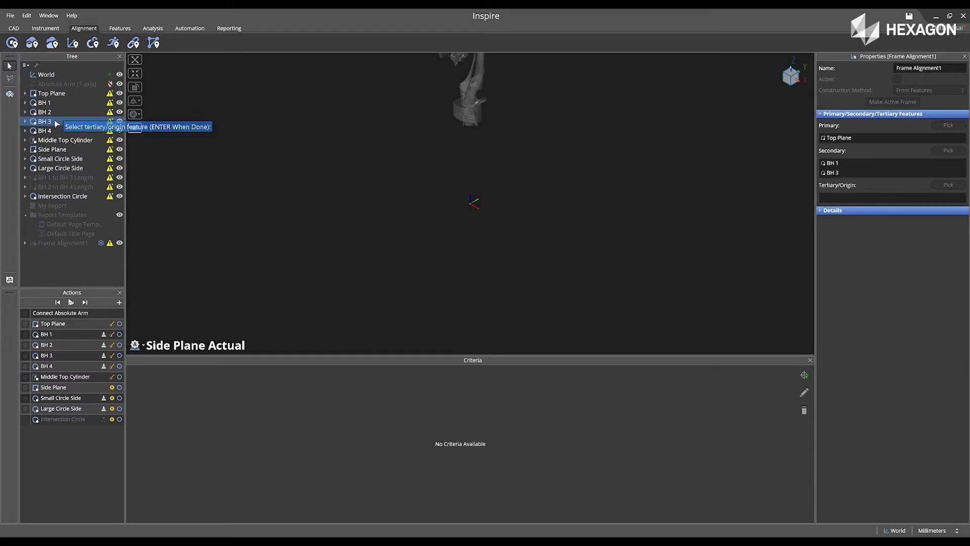
left_click(67, 169)
key("Return")
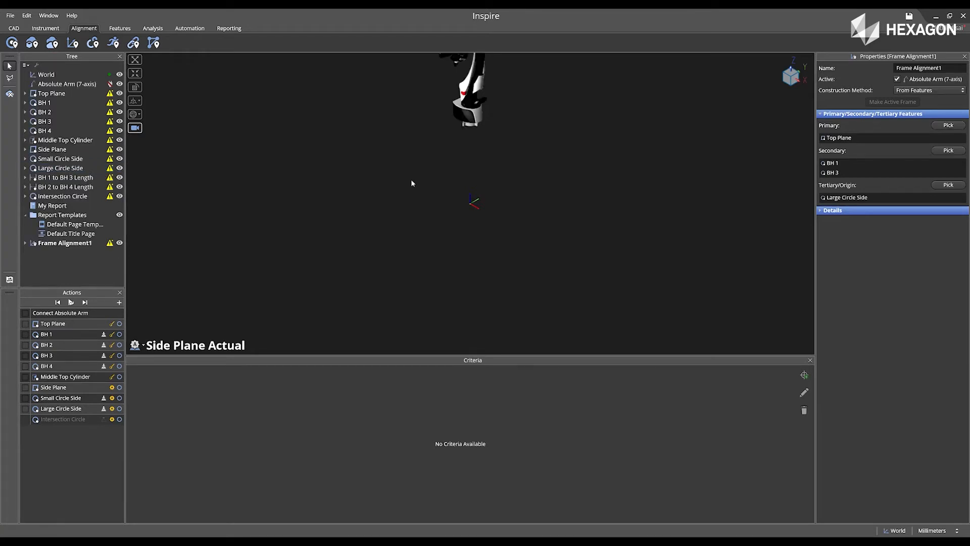
left_click(821, 212)
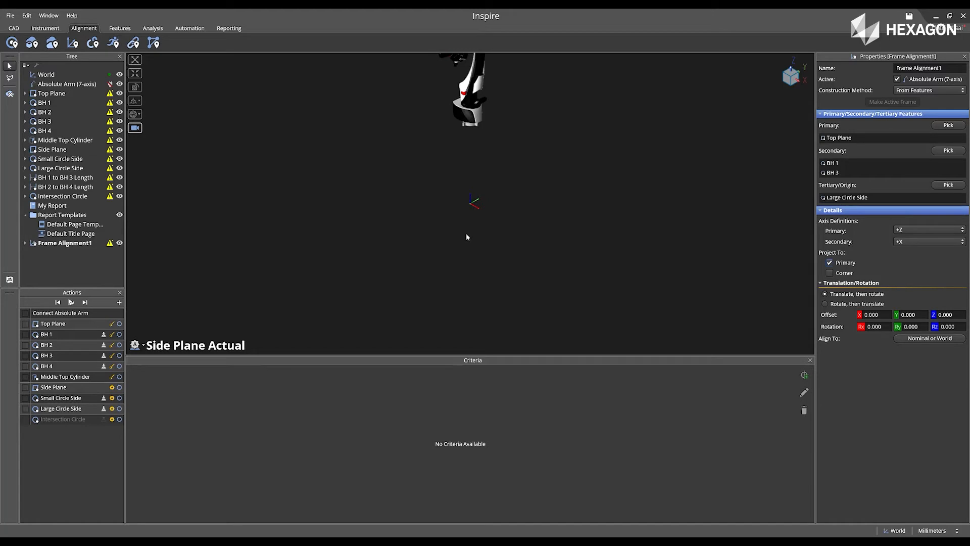
Step: Save the project in the Inspire documents folder as "Frame Alignment Inspection"
left_click(10, 15)
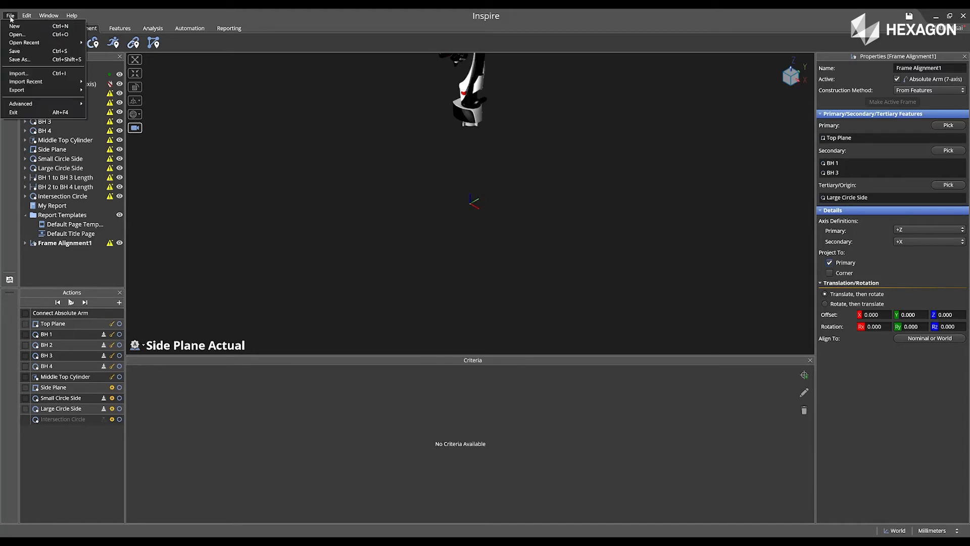
left_click(34, 60)
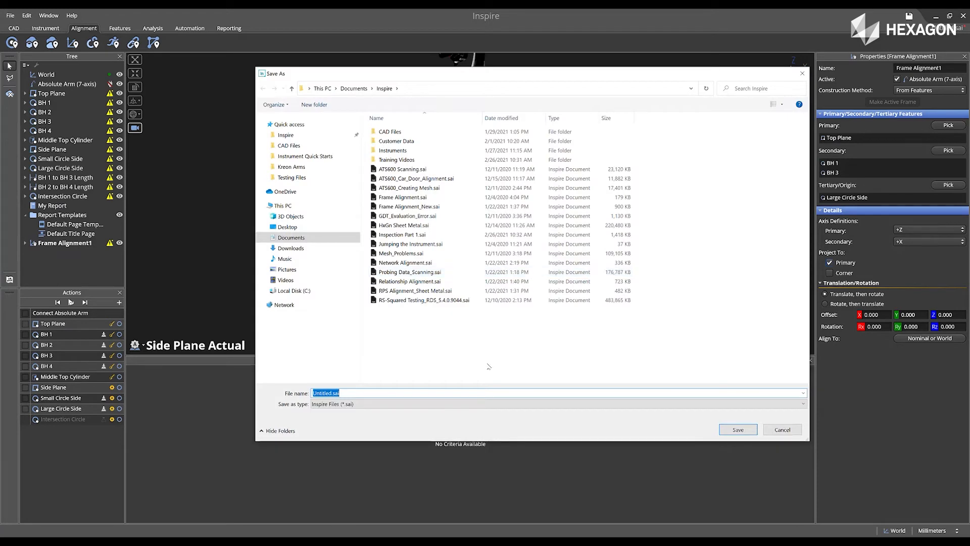
type("Frame ALign")
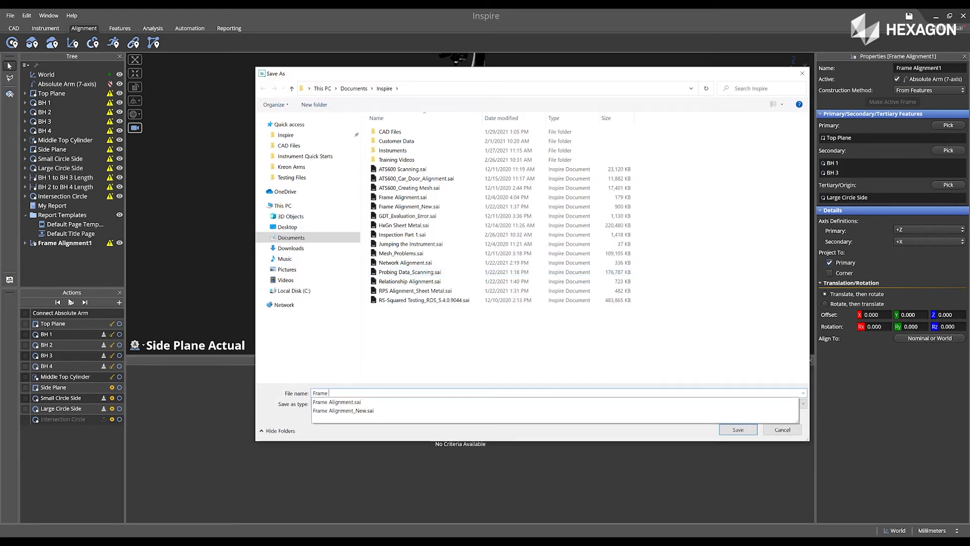
key("BackSpace")
key("BackSpace")
key("BackSpace")
key("BackSpace")
type("lignment INSPE")
key("BackSpace")
key("BackSpace")
key("BackSpace")
key("BackSpace")
key("BackSpace")
type("Inspection")
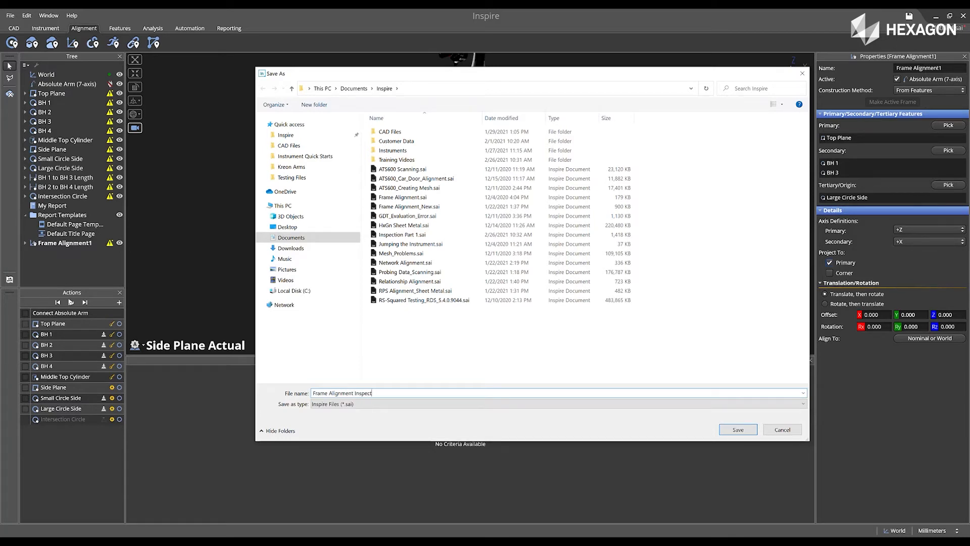
left_click(736, 432)
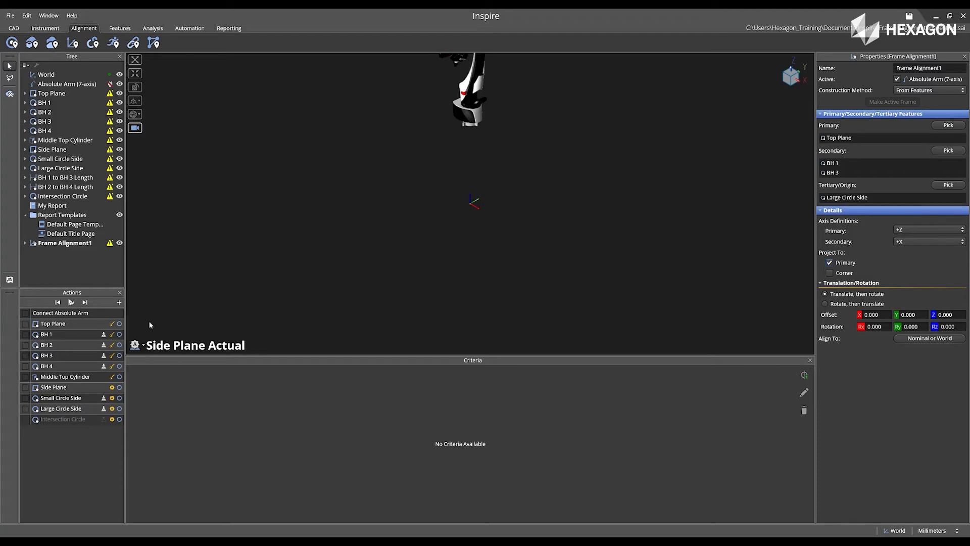
Step: Add a Show Report action for My Report to the end of the action sequence
left_click(119, 303)
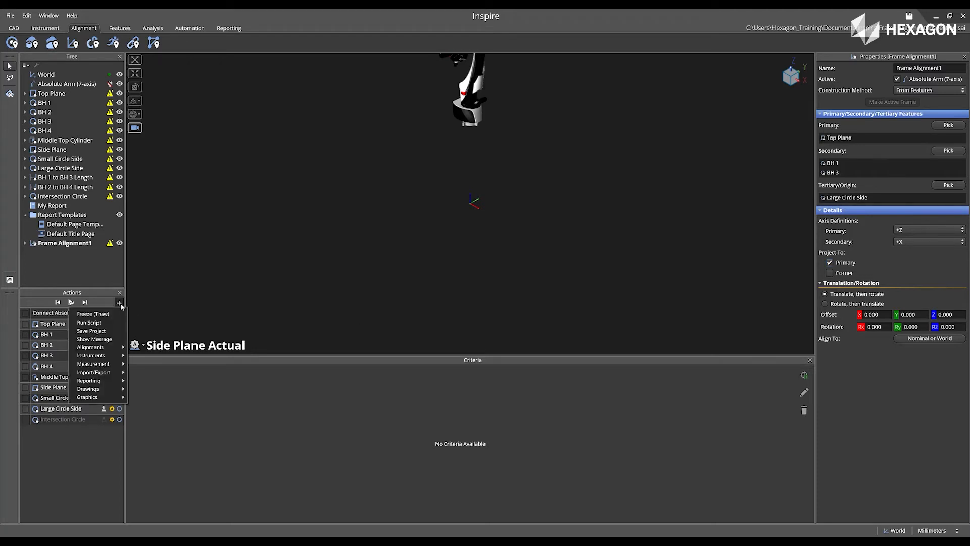
mouse_move(122, 381)
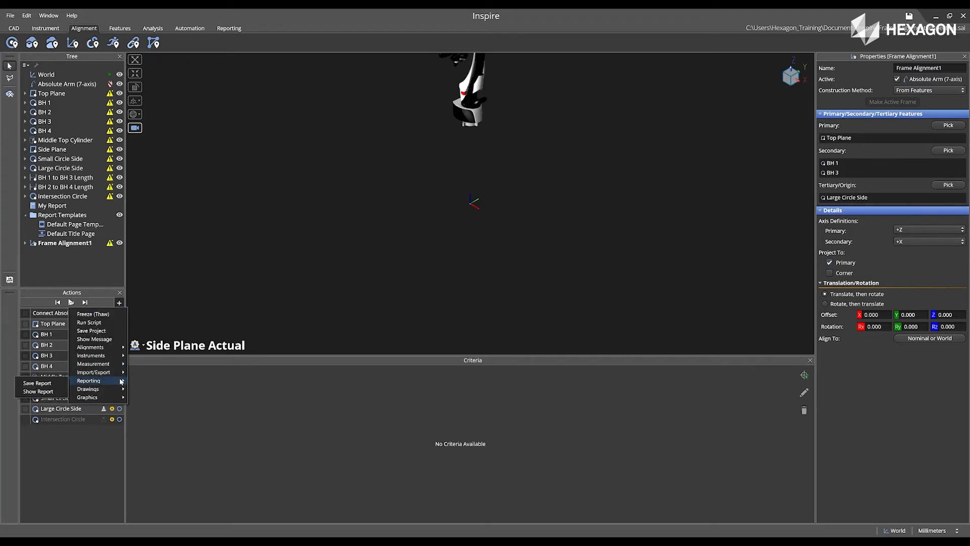
left_click(42, 393)
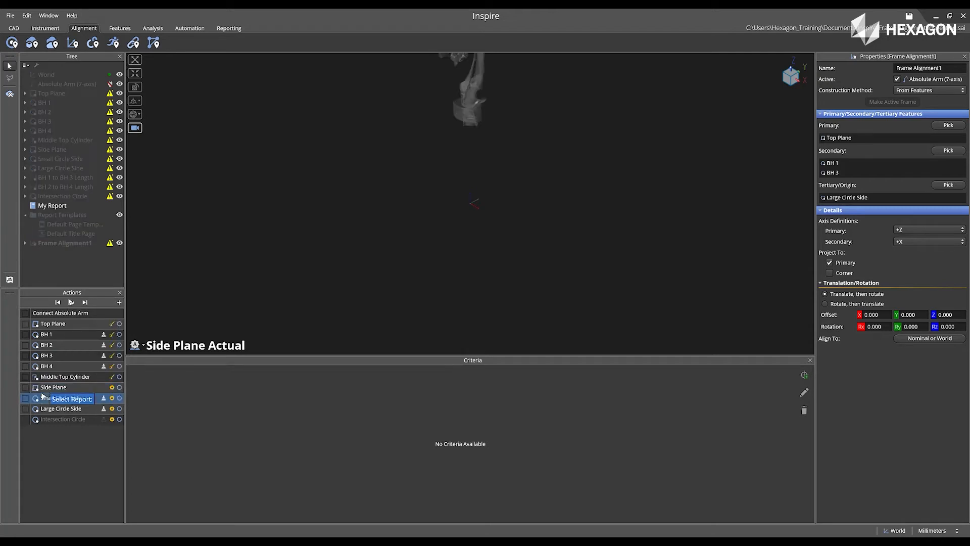
left_click(65, 206)
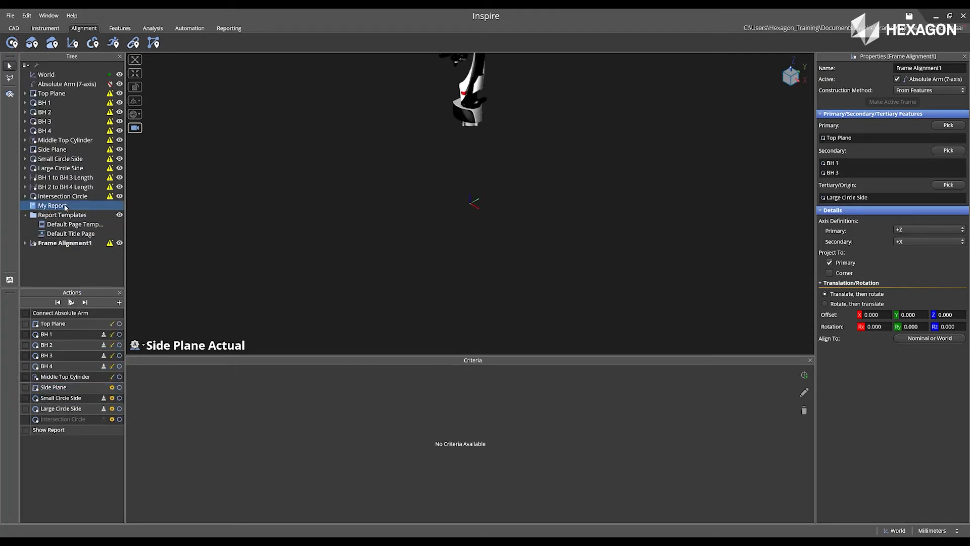
Step: Give the Show Report action the message "Verify report findings" with a timeout of 3 seconds
left_click(66, 433)
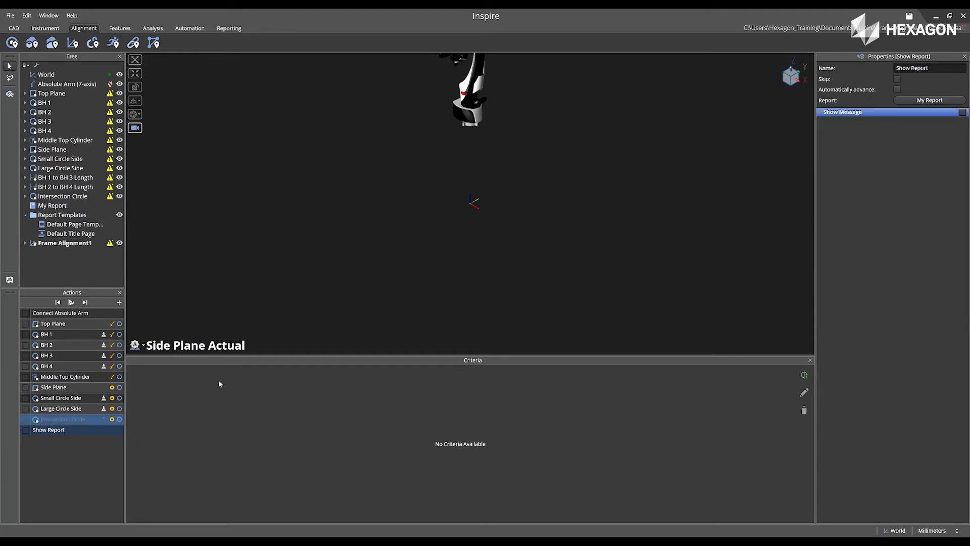
left_click(963, 112)
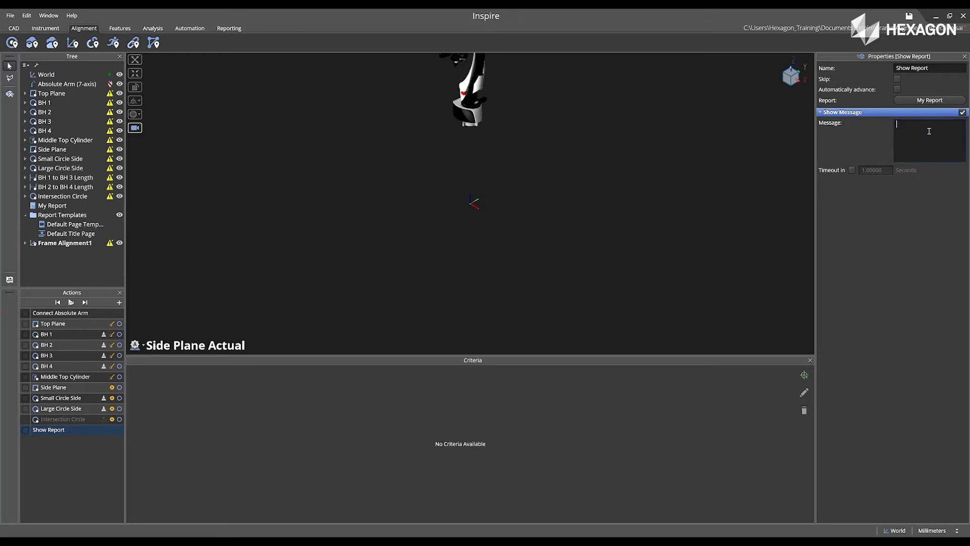
type("Verify report findings")
left_click(852, 170)
left_click(876, 171)
key("Tab")
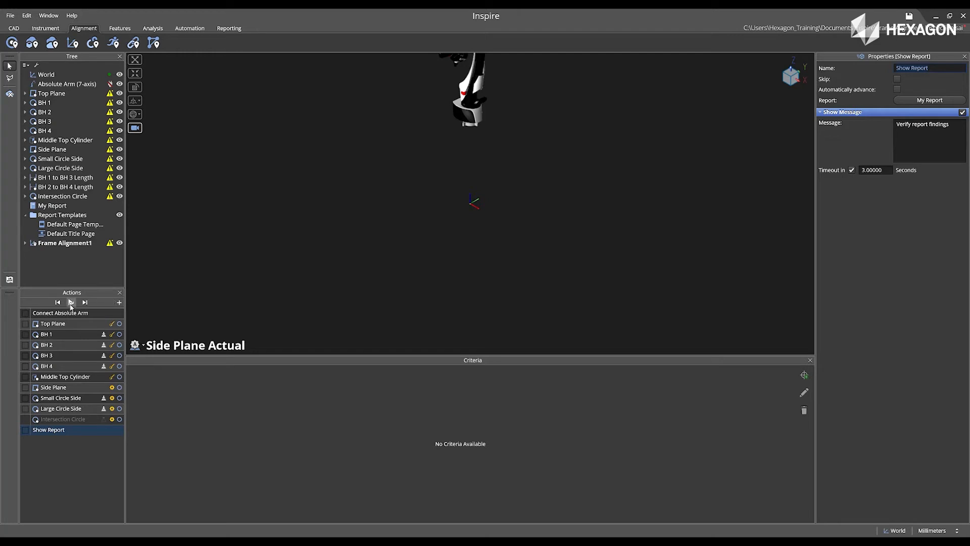
Step: Add a Set Alignment State action for the frame alignment and move it between the Large Circle Side and Intersection Circle actions
left_click(119, 302)
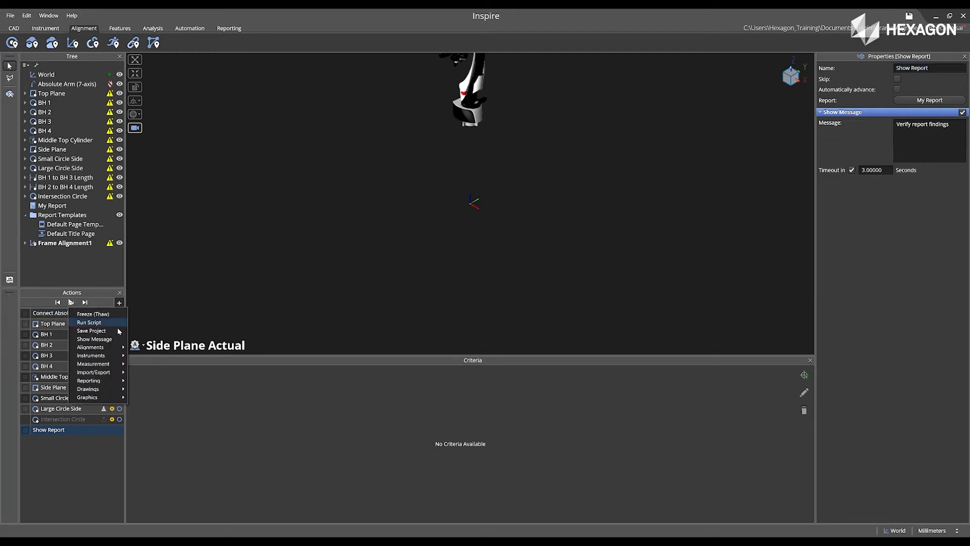
mouse_move(116, 349)
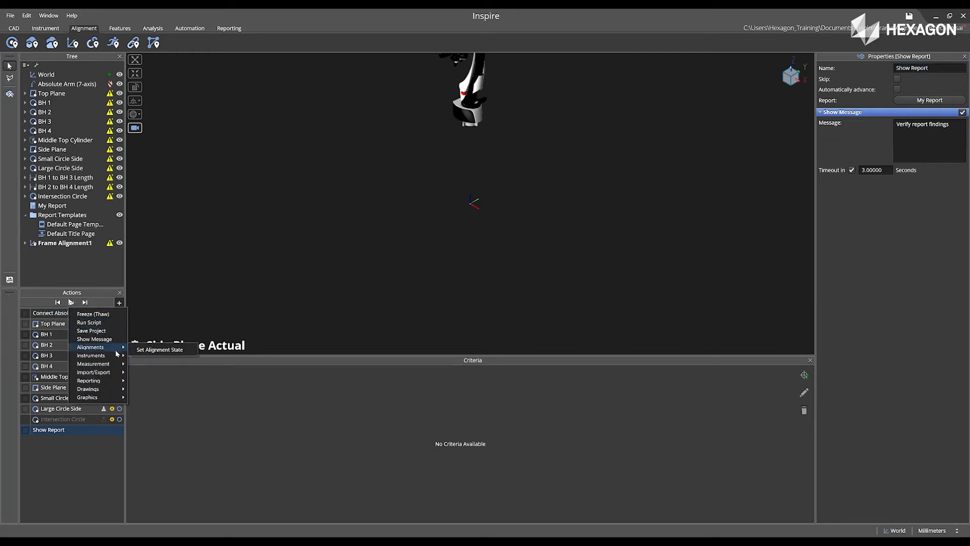
left_click(155, 354)
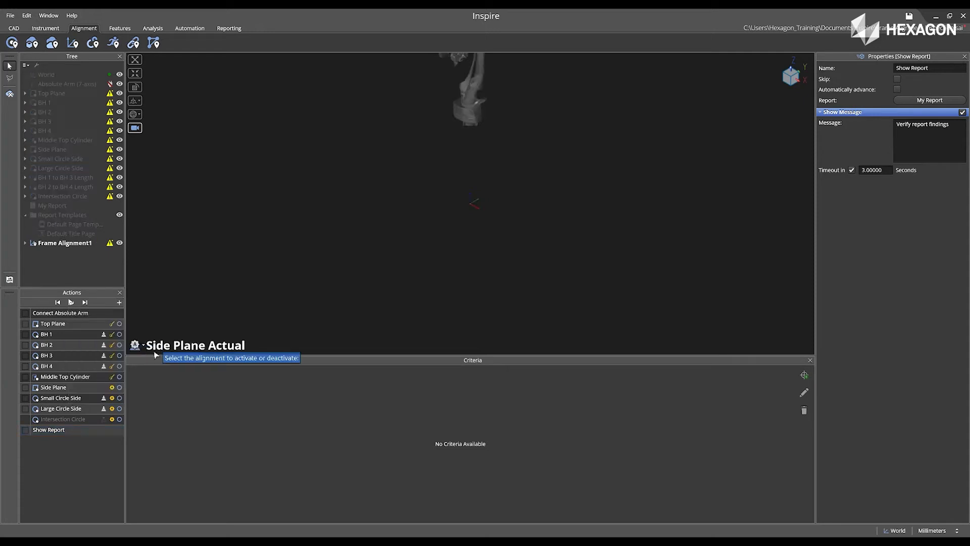
left_click(76, 245)
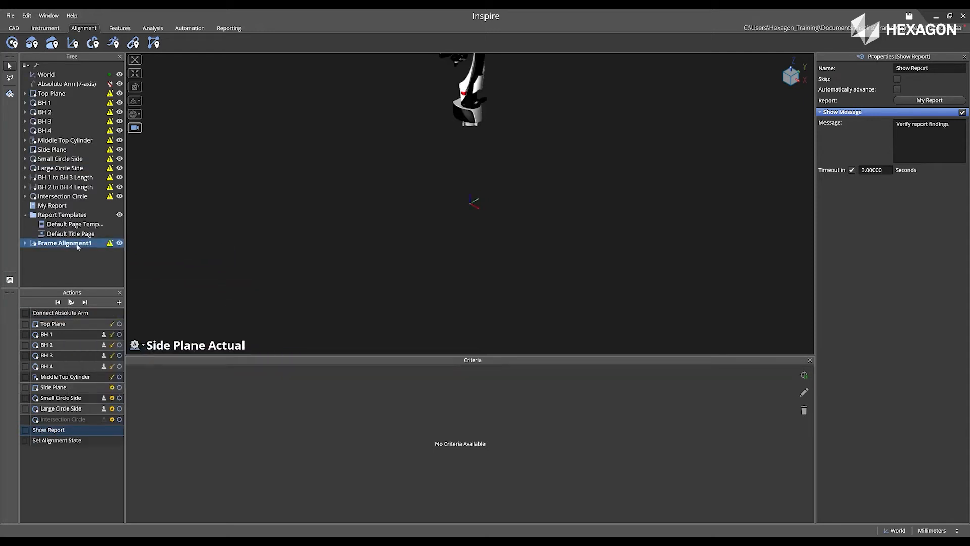
left_click(68, 445)
left_click_drag(69, 444, 70, 423)
Step: Rename the Set Alignment State action as "Execute Frame Alignment"
triple_click(942, 67)
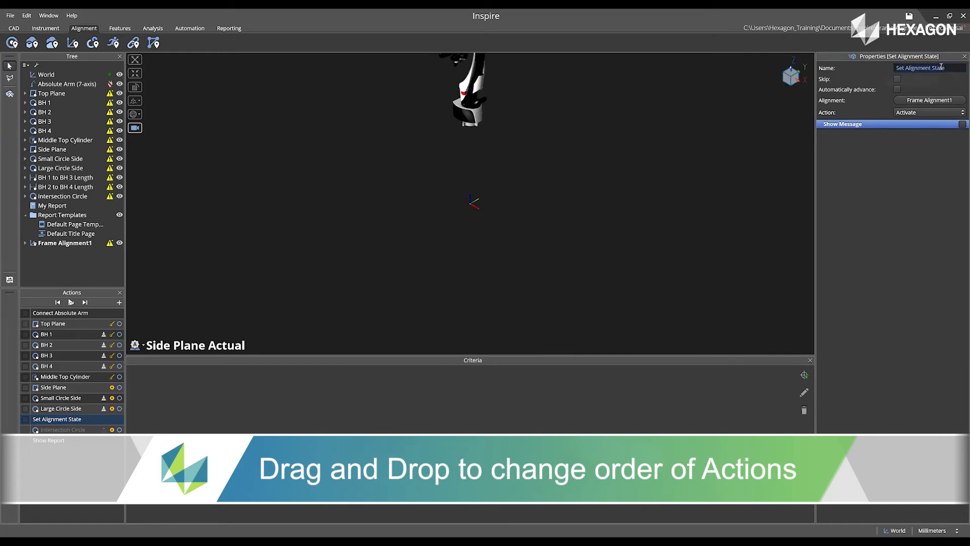
type("Execu")
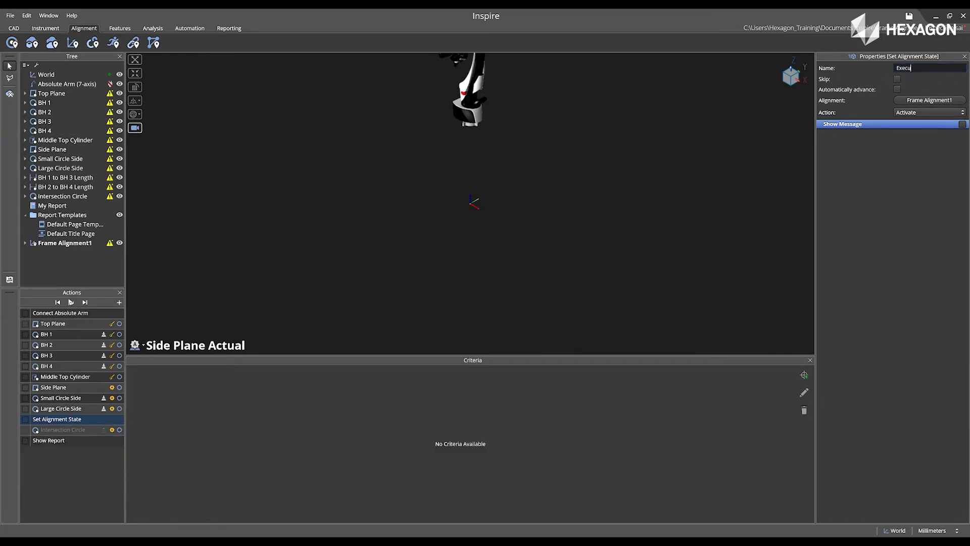
type("te Frame Alignment")
key("Return")
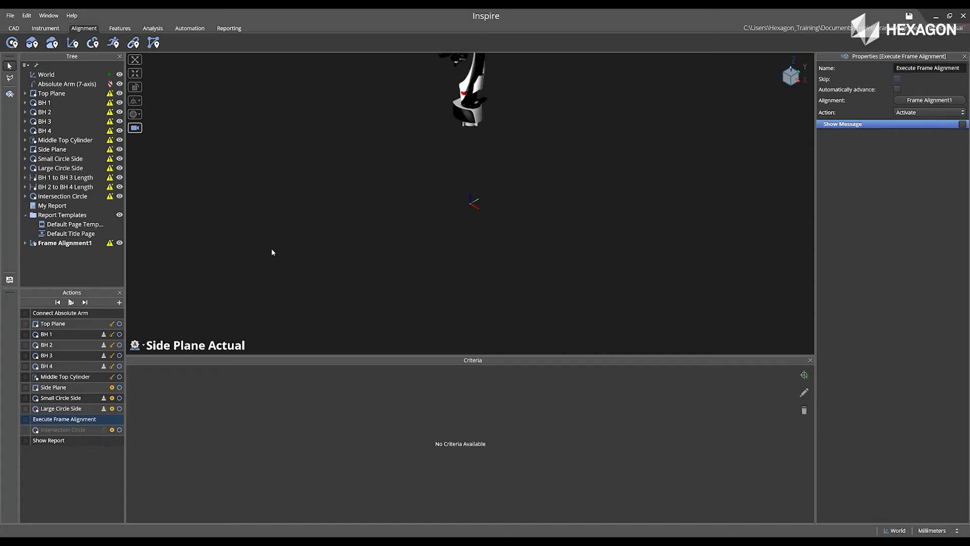
Step: Add a Show Message action at the end of the sequence with the message "Setup next part and inspect again"
left_click(119, 303)
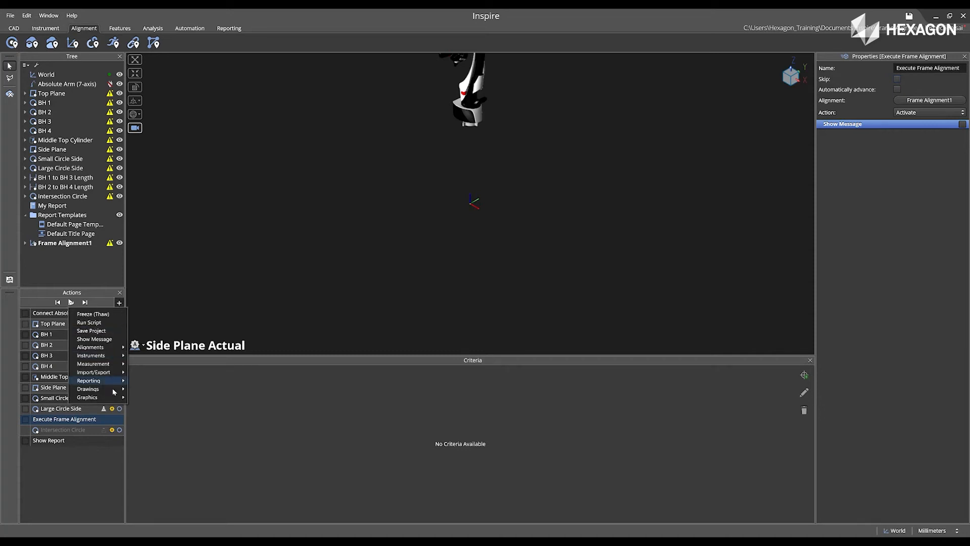
mouse_move(115, 400)
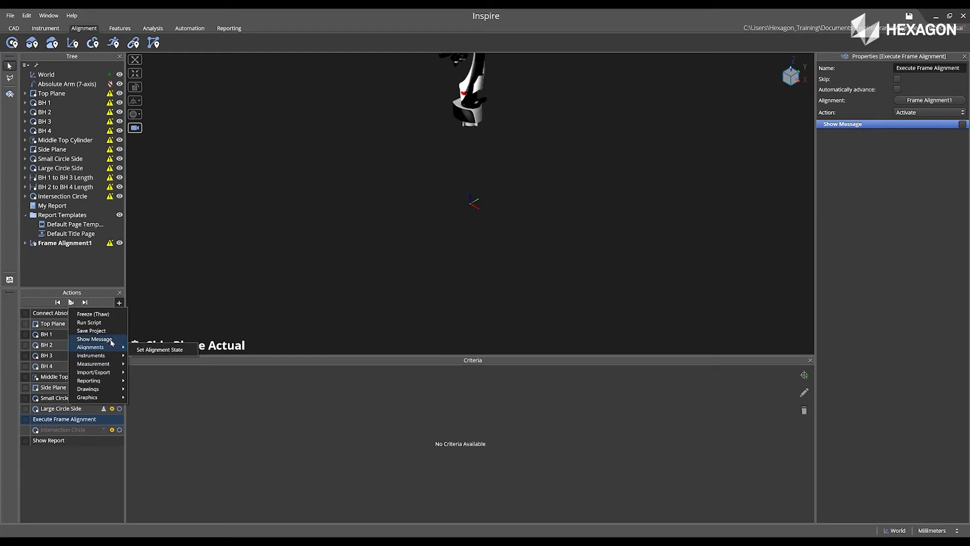
left_click(112, 343)
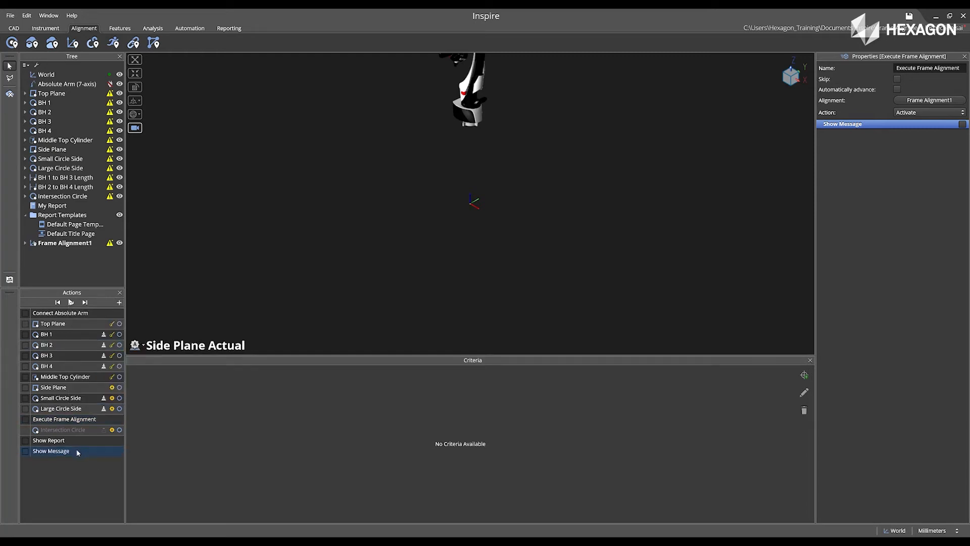
left_click(917, 113)
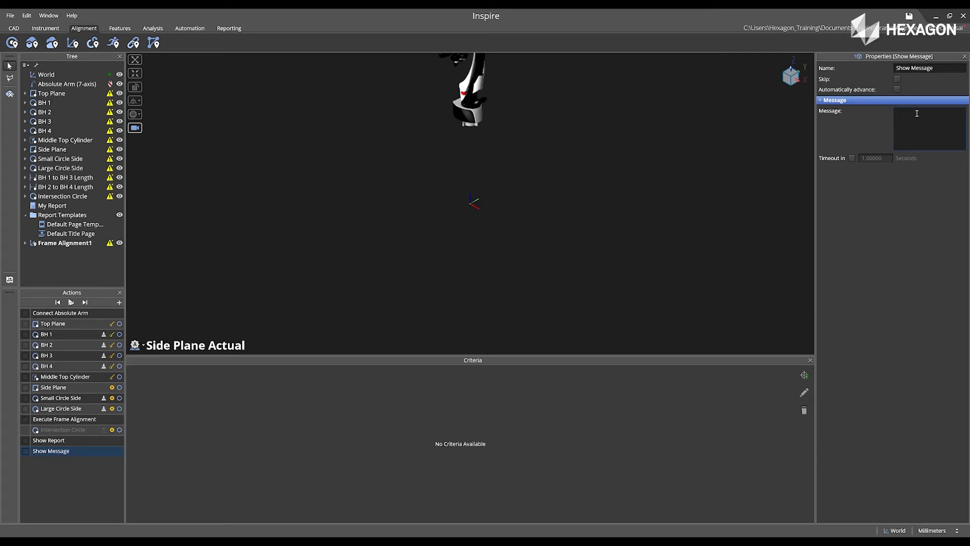
type("Setup")
type(" next part an")
type("d inspec")
type("t")
type(" ne")
key("BackSpace")
key("BackSpace")
type("again")
Step: Enable the timeout of the Show Message action, set it to 5 seconds and deselect the action
left_click(912, 176)
left_click(852, 159)
left_click(879, 160)
type("5")
key("Tab")
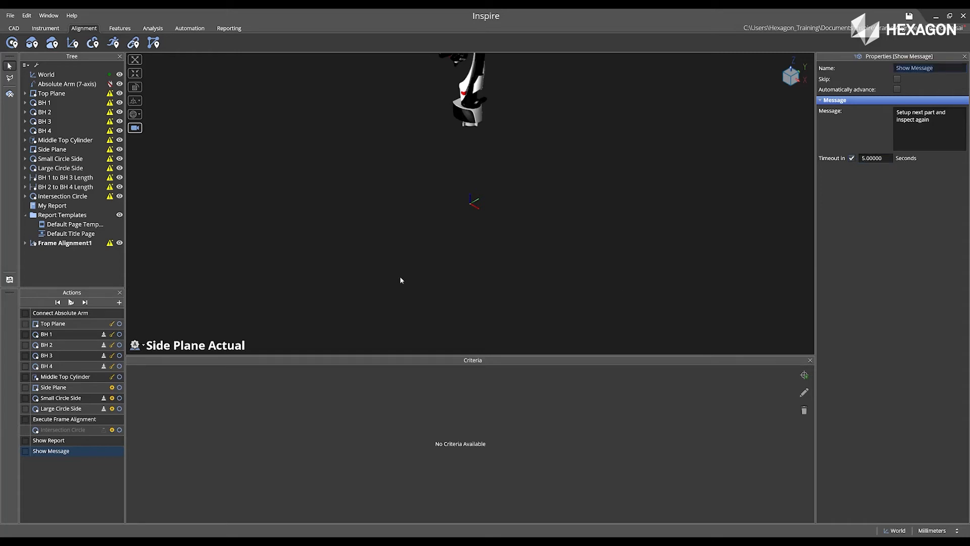
left_click(292, 222)
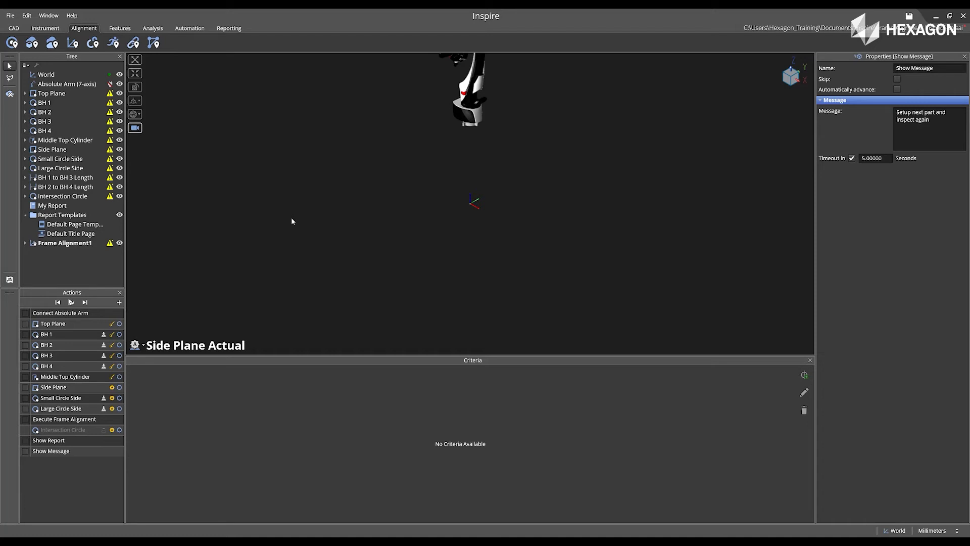
Step: Add a Clear Measurements action at the end of the sequence covering Top Plane, BH 1 to BH 4 and Middle Top Cylinder
left_click(120, 303)
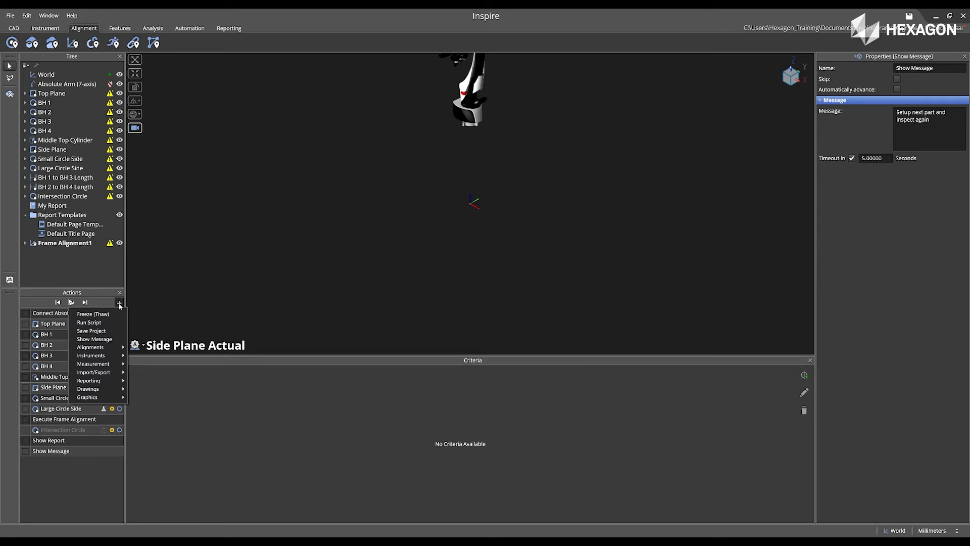
mouse_move(109, 365)
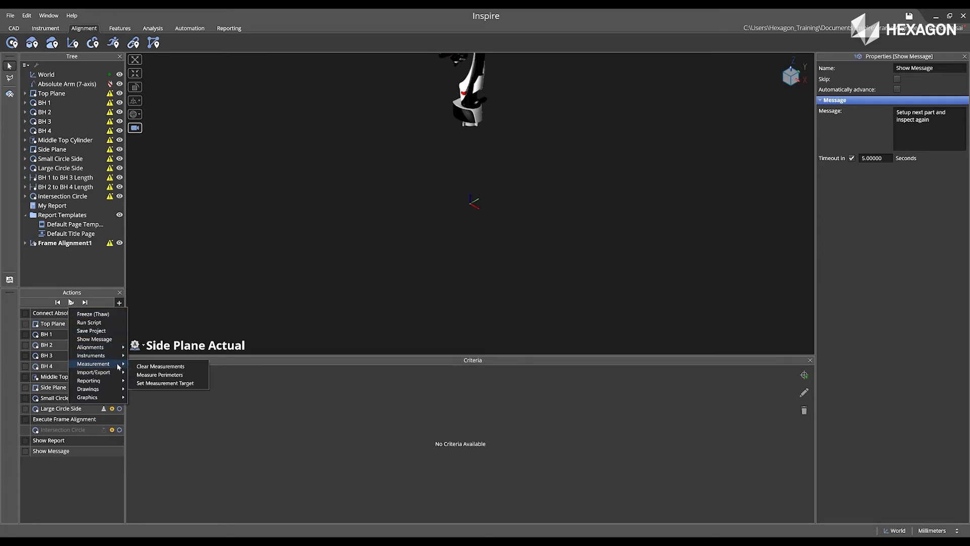
left_click(150, 367)
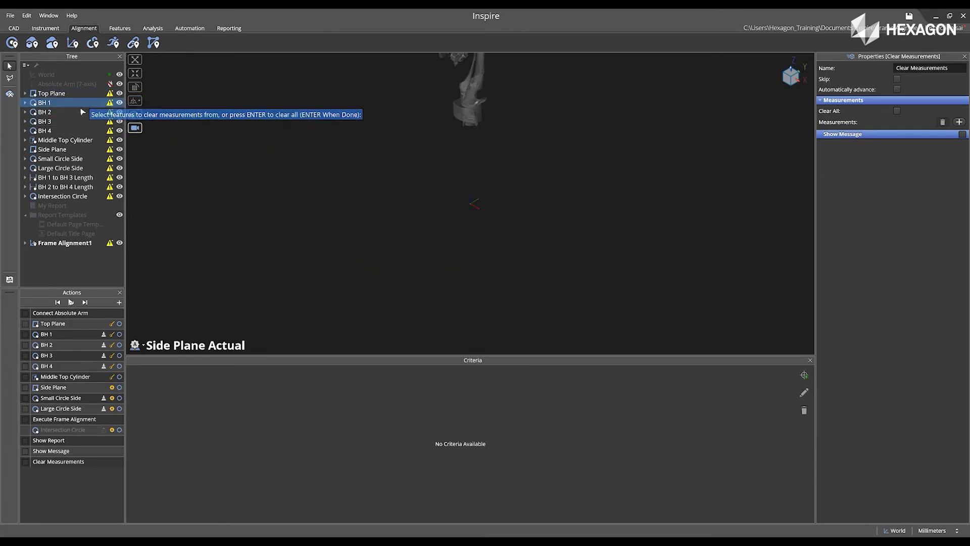
left_click(67, 93)
left_click(67, 103)
left_click(65, 112)
left_click(65, 121)
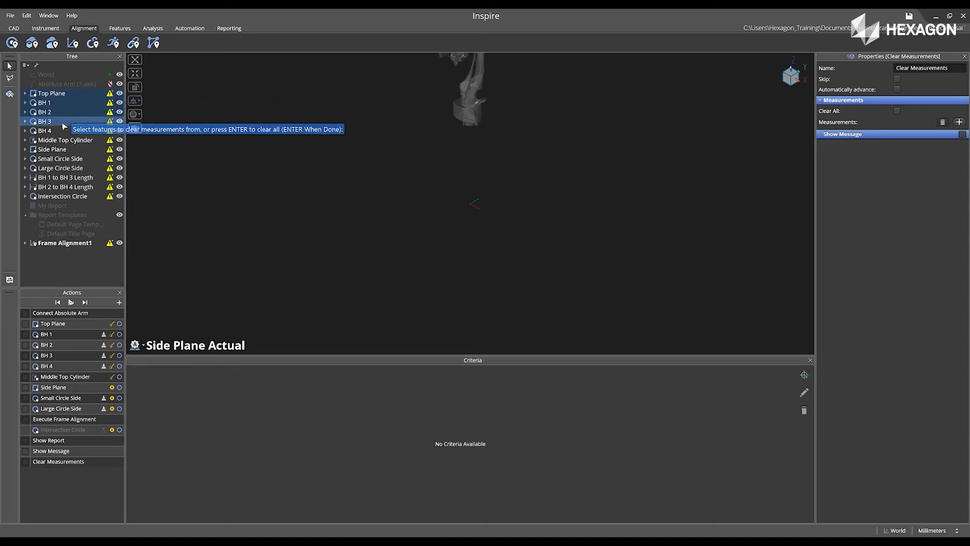
left_click(66, 131)
left_click(67, 140)
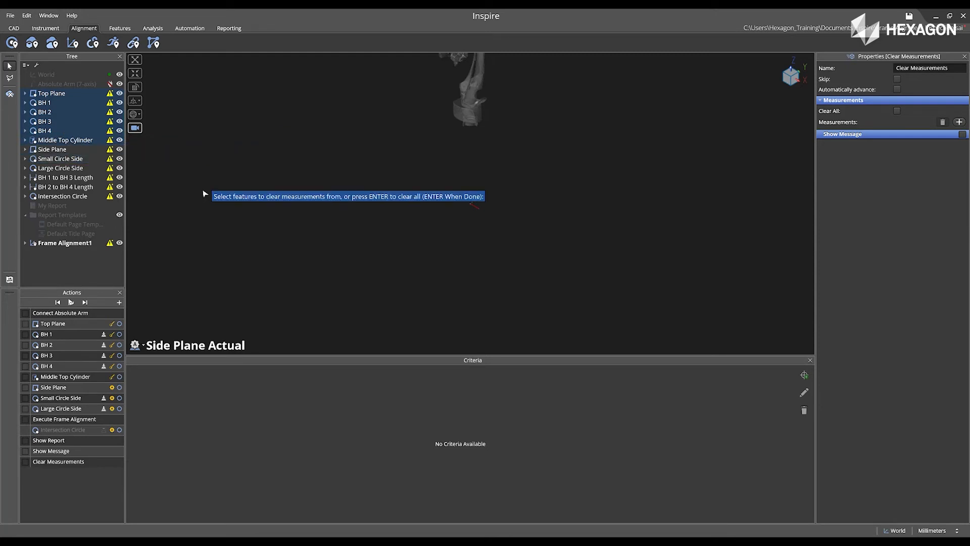
key("Return")
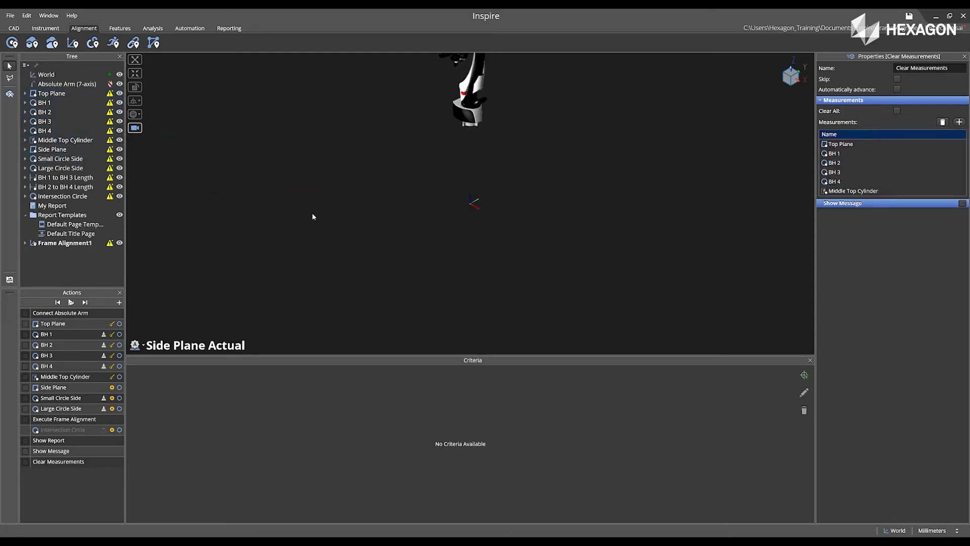
Step: Set the Clear Measurements action to clear all, enable its message "All measurements cleared" and save the project
left_click(898, 111)
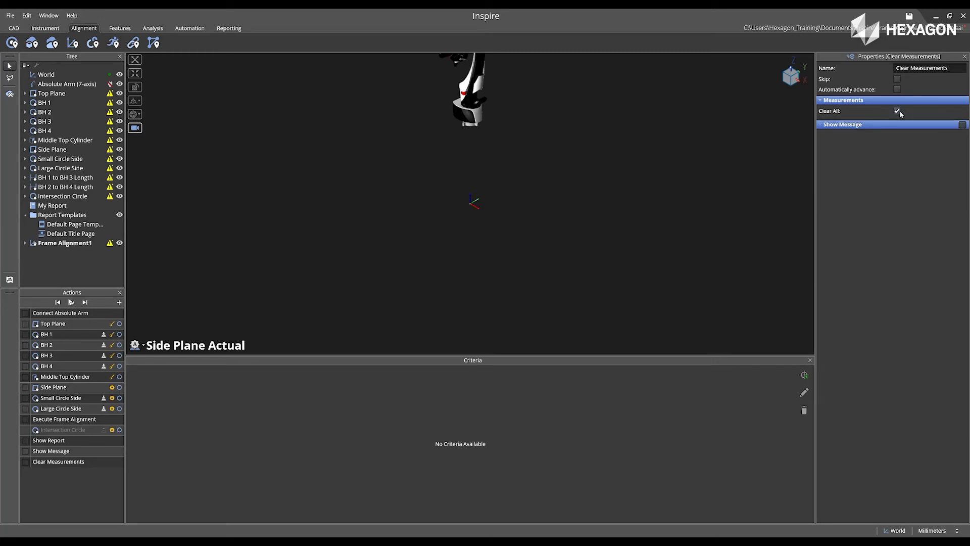
left_click(962, 125)
left_click(931, 146)
type("All measurements cleared")
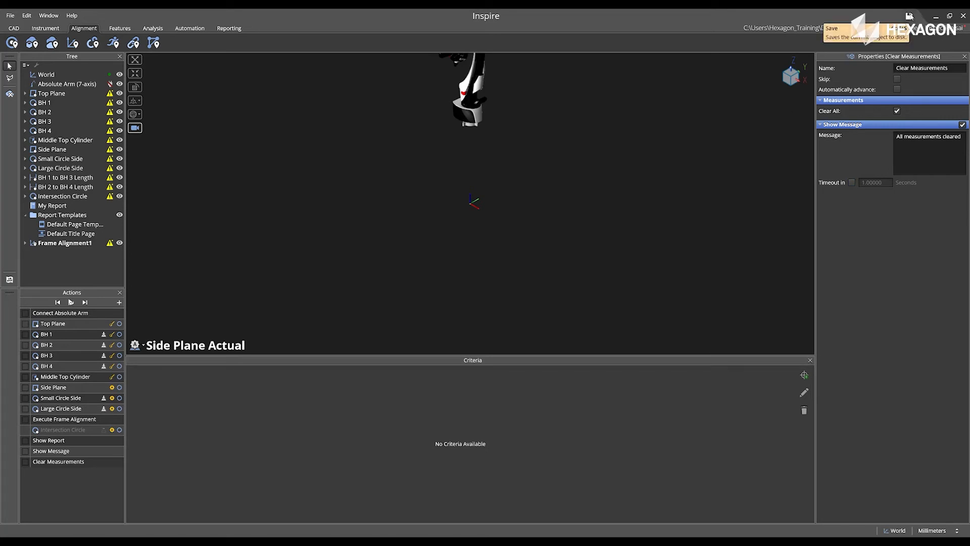
left_click(909, 17)
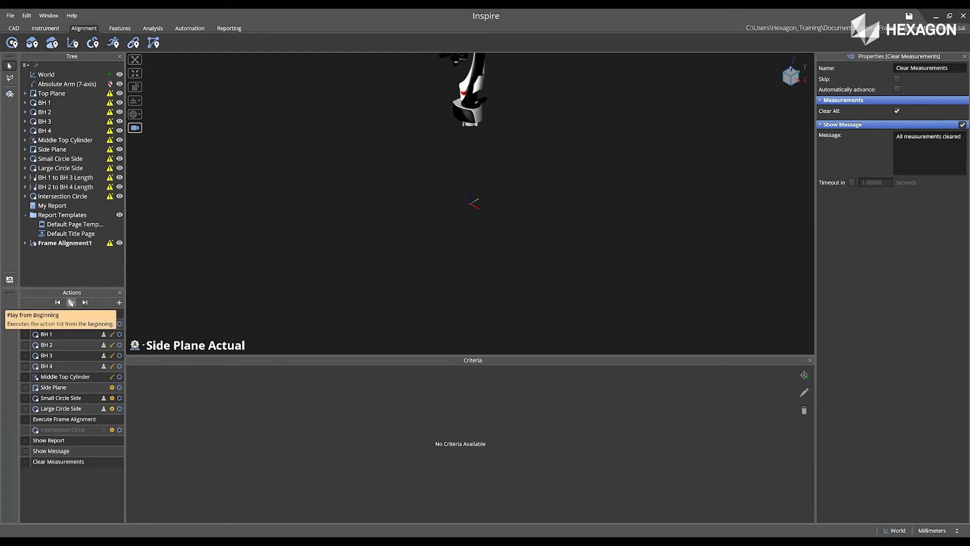
Step: Test the sequence by running it from the beginning, stopping after the arm connection and stepping through the remaining actions to the end
left_click(71, 302)
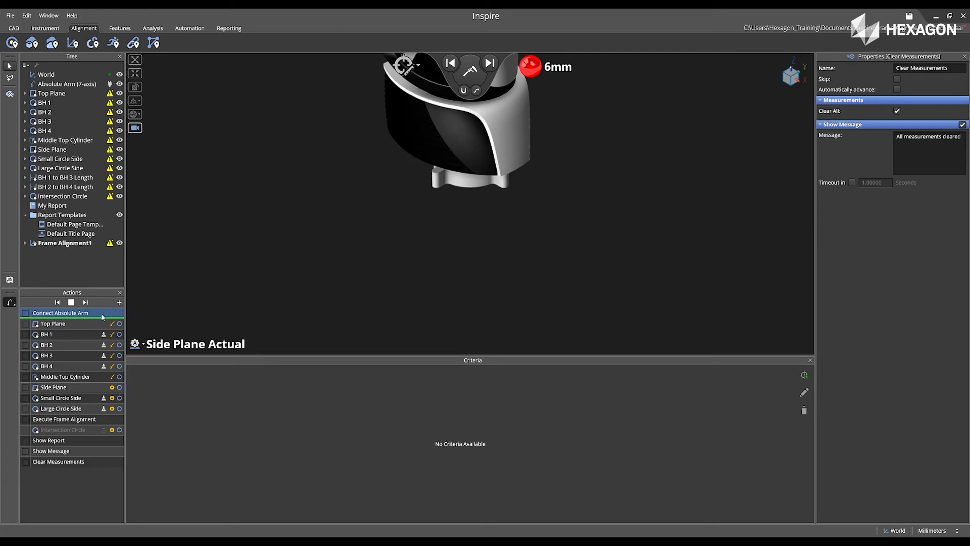
left_click(71, 302)
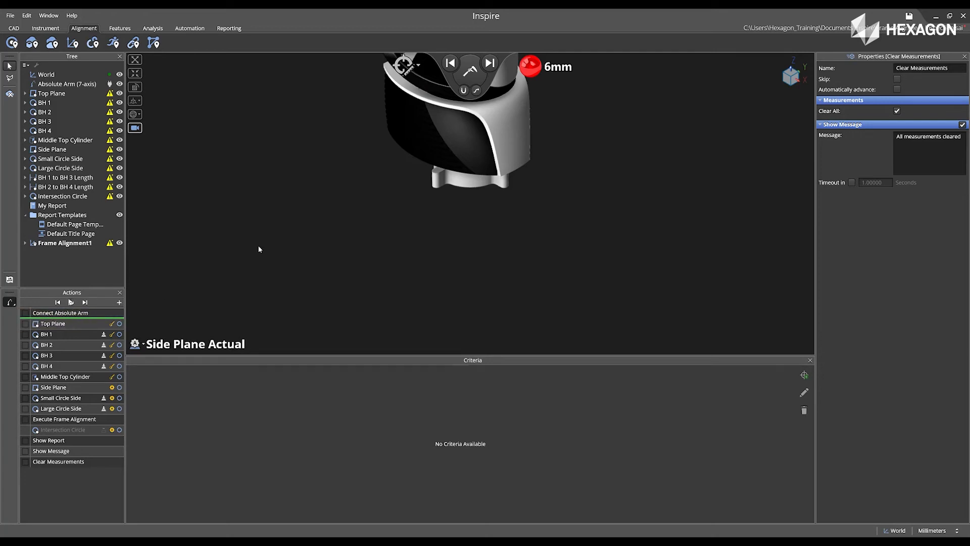
left_click(86, 302)
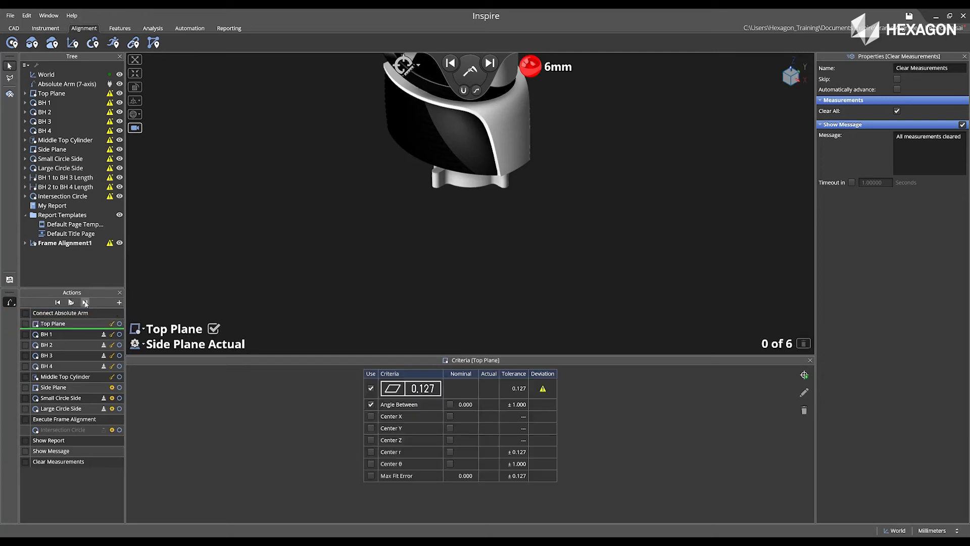
left_click(86, 302)
left_click(86, 302)
left_click(86, 302)
left_click(86, 302)
left_click(86, 302)
left_click(86, 303)
left_click(85, 303)
left_click(86, 303)
left_click(85, 303)
left_click(85, 303)
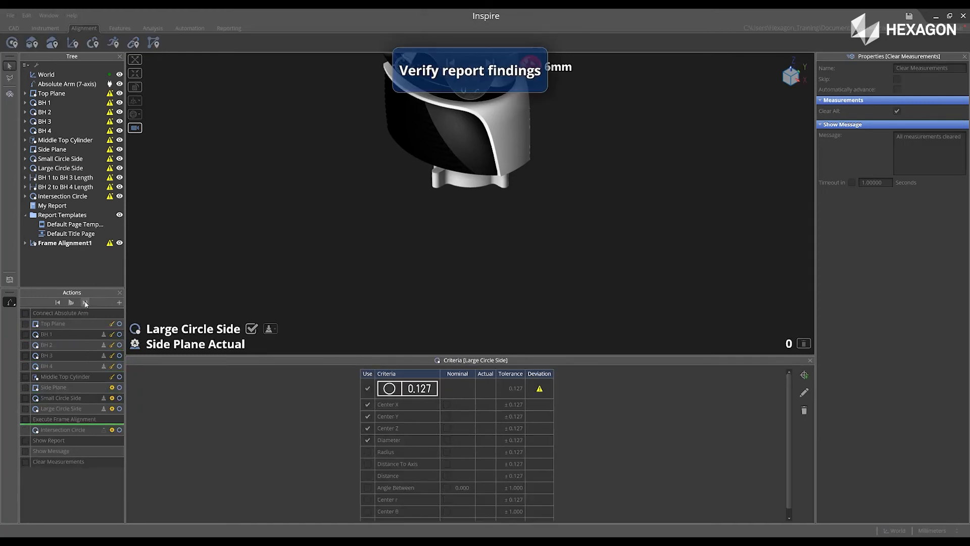
left_click(85, 302)
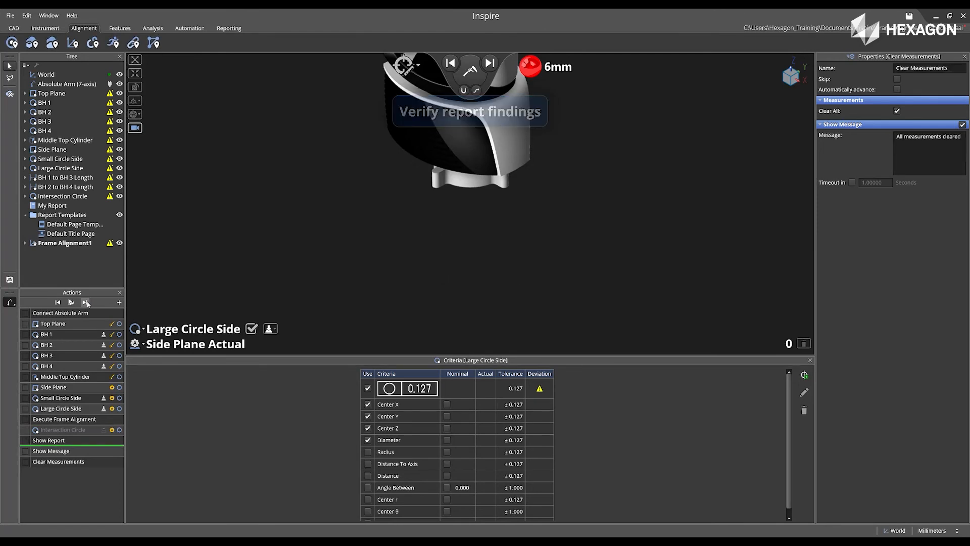
left_click(87, 303)
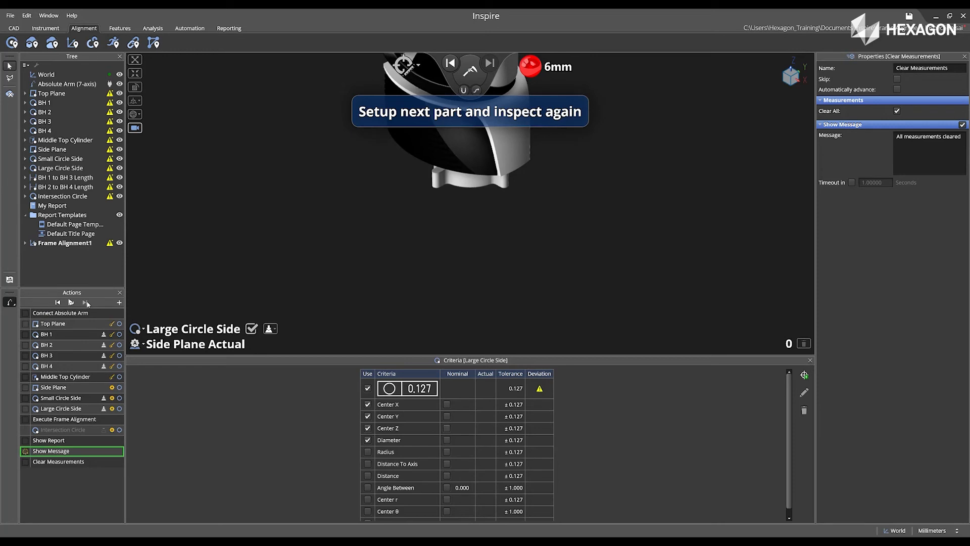
left_click(87, 302)
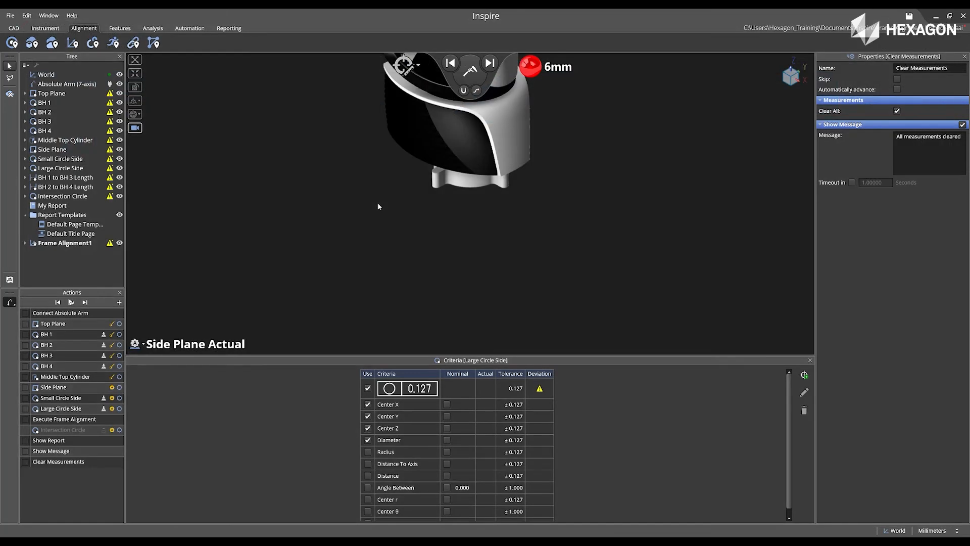
Step: Select the Connect Absolute Arm action and run the whole inspection sequence from the beginning
left_click(101, 313)
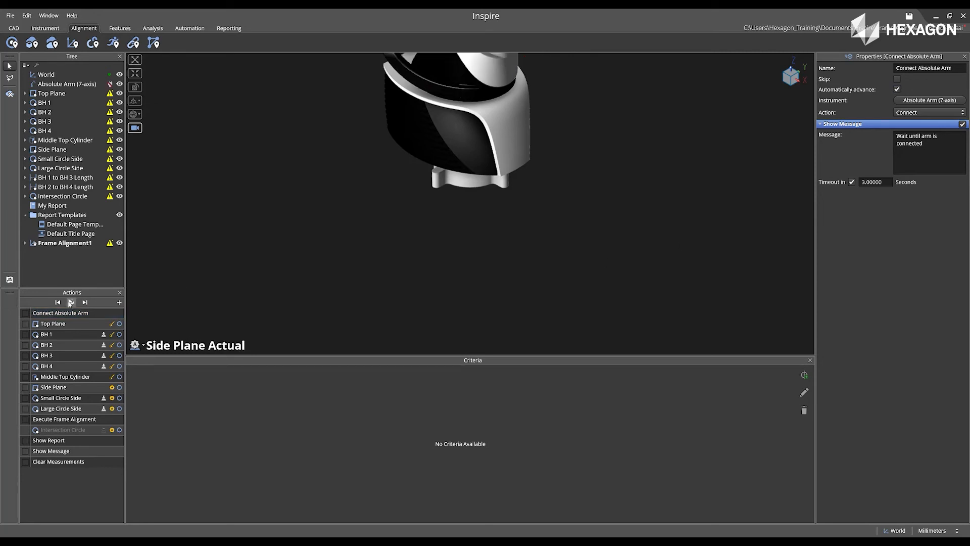
left_click(71, 302)
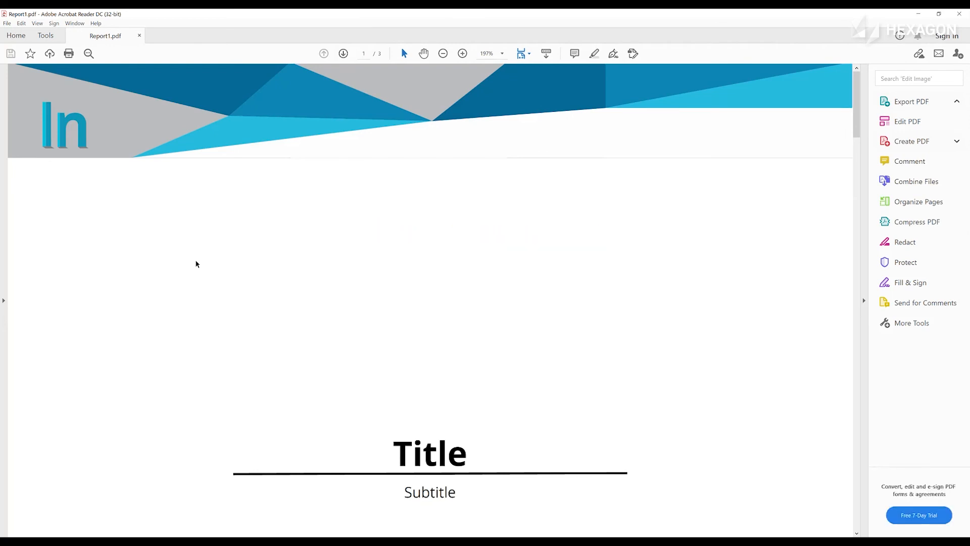
Step: Review the feature results on all pages of the generated PDF report, including the hole circles, cylinder and lengths, and close it
scroll(622, 218, "down", 3)
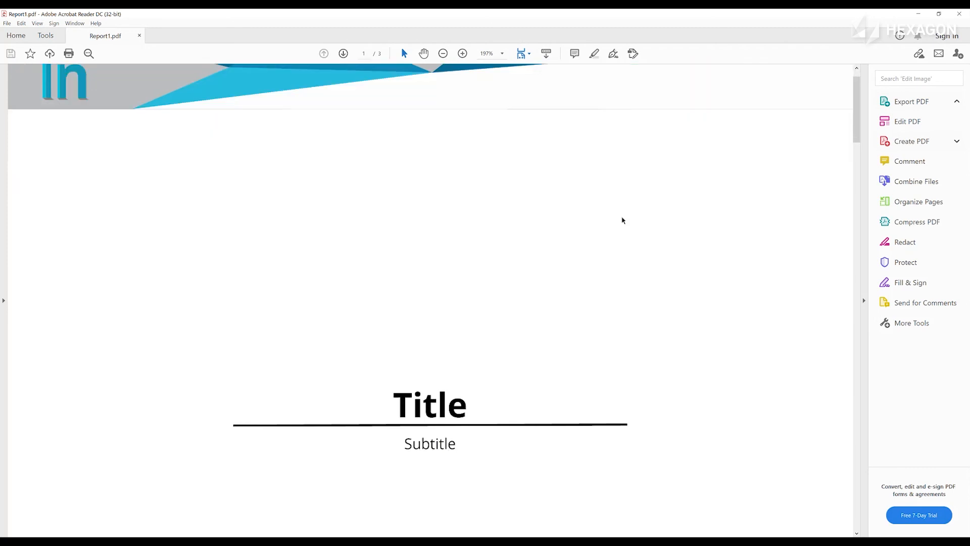
scroll(627, 215, "down", 10)
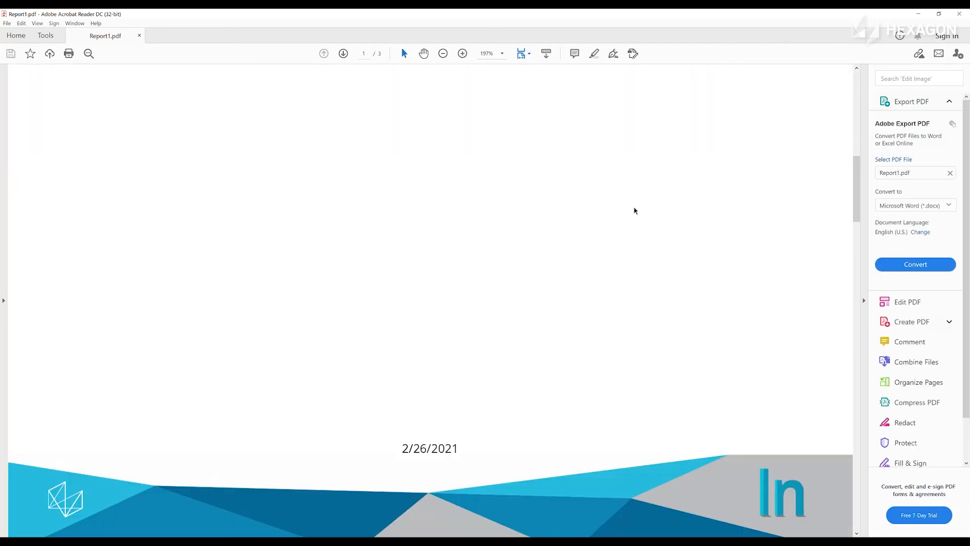
scroll(632, 212, "down", 7)
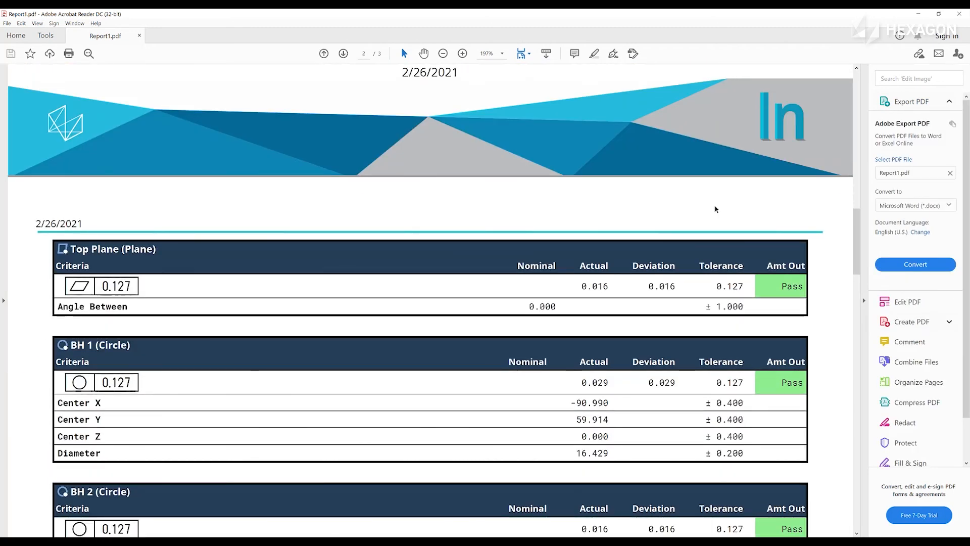
scroll(858, 237, "down", 3)
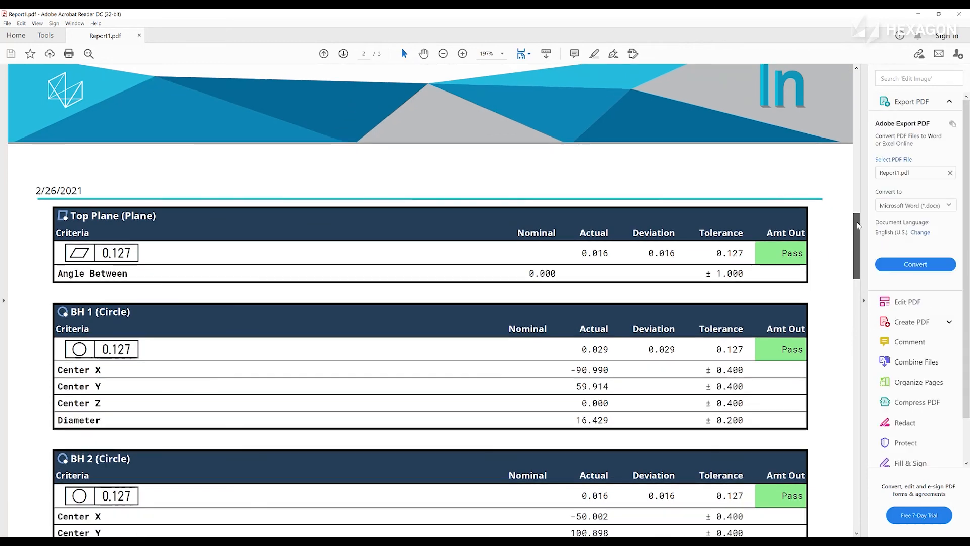
scroll(858, 236, "down", 5)
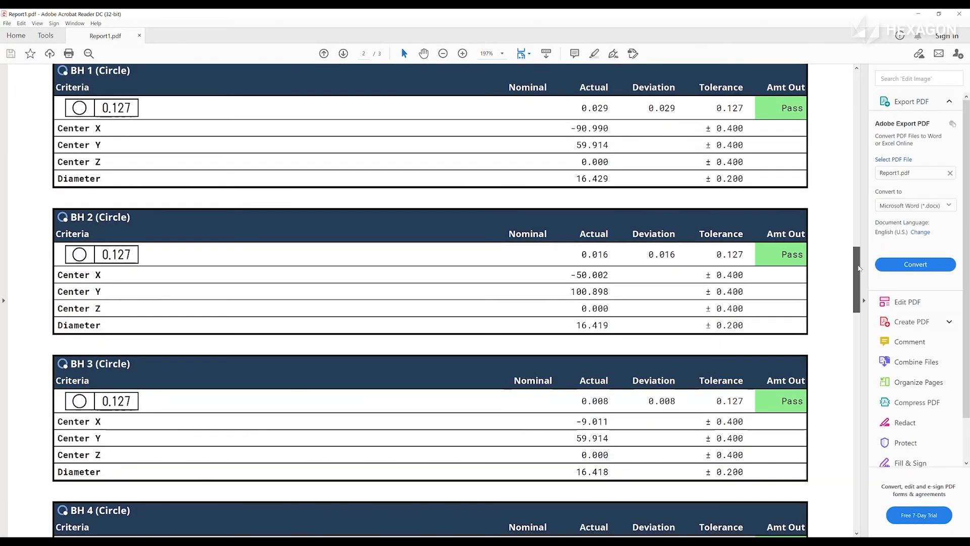
scroll(859, 275, "down", 10)
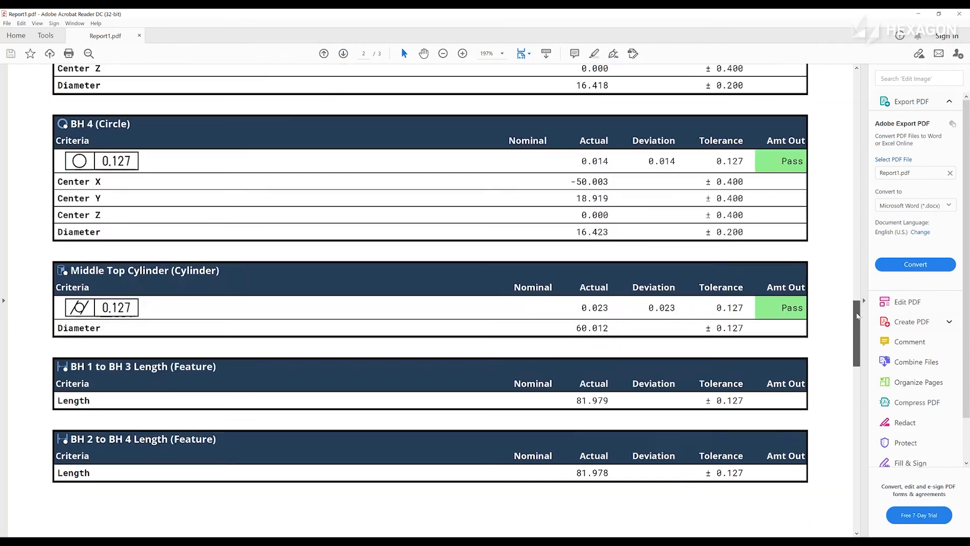
left_click_drag(857, 316, 841, 397)
scroll(840, 397, "down", 3)
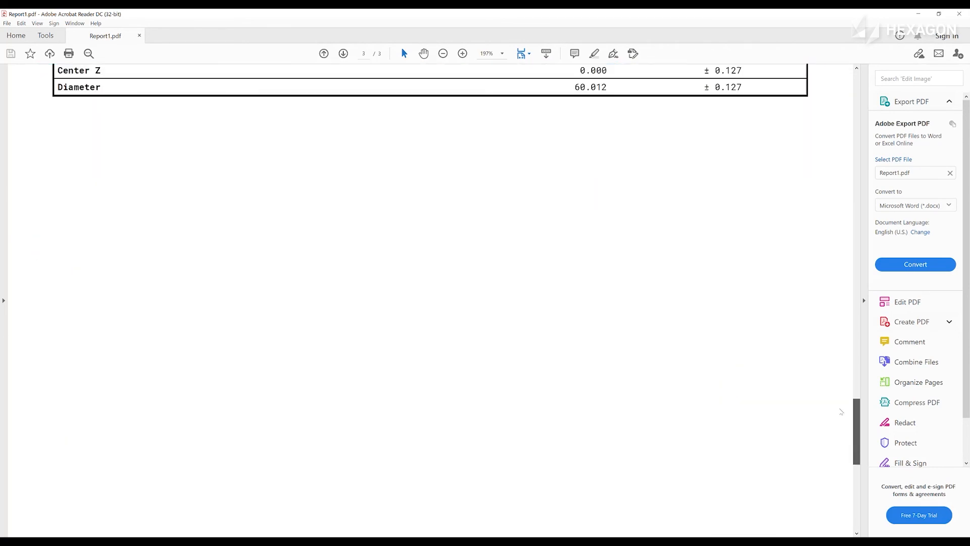
left_click(960, 14)
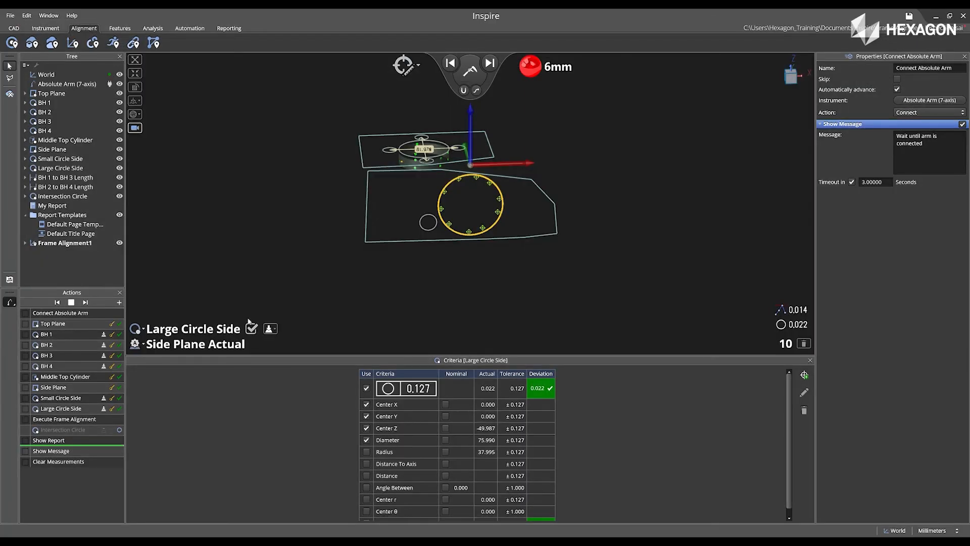
Step: Advance the running sequence through the Show Message action and execute the Clear Measurements action
left_click(87, 302)
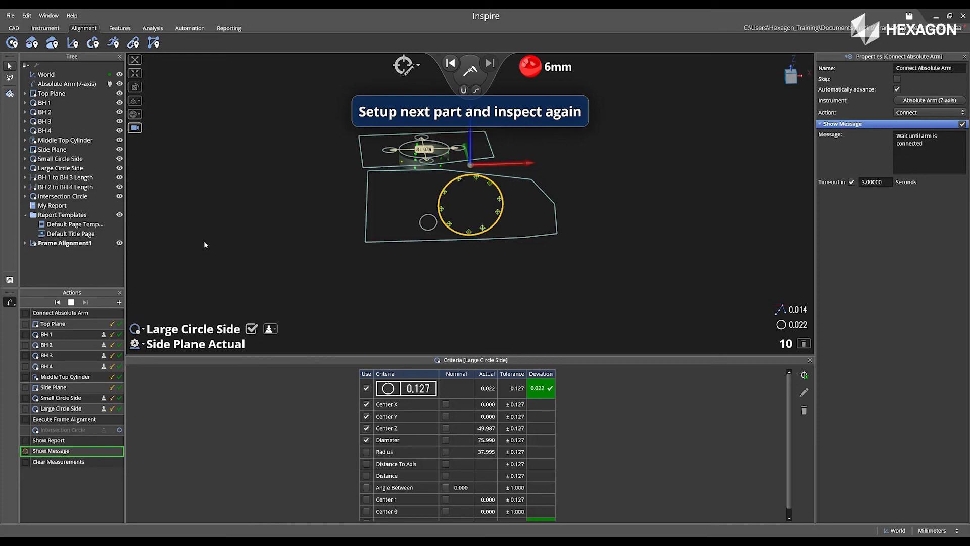
left_click(491, 65)
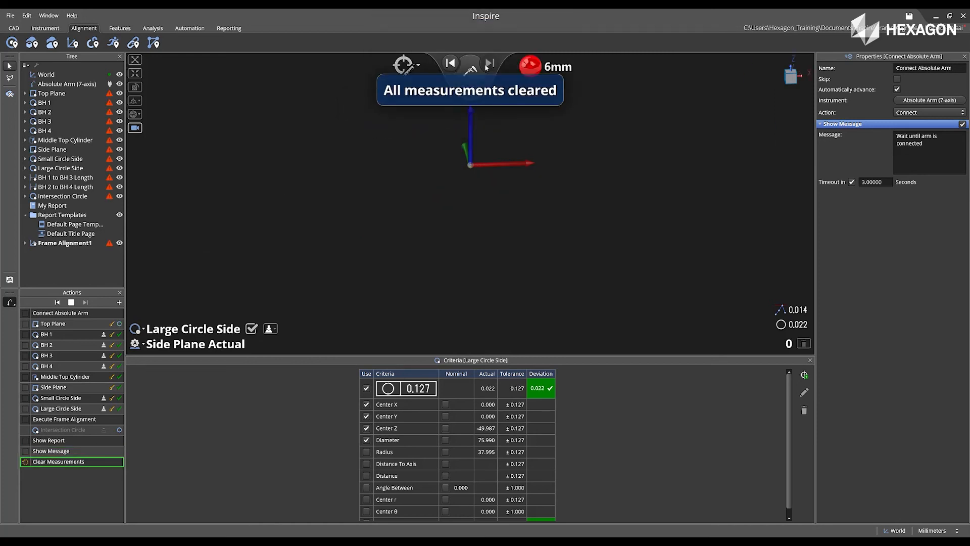